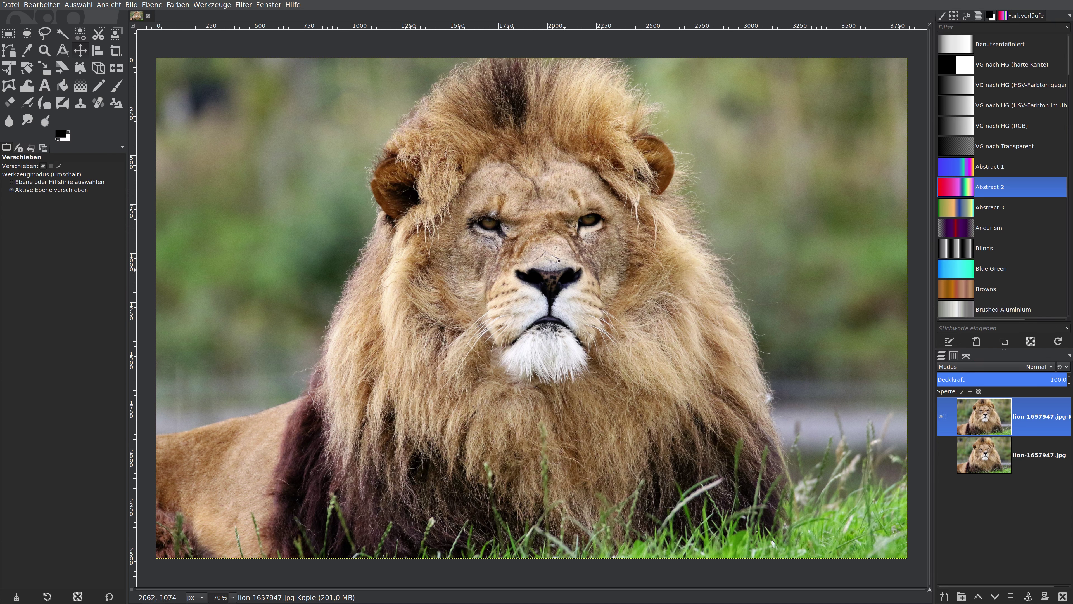
Step: Launch G'MIC-Qt and select the Quadtree variations filter from the Artistic category
{"action": "left_click", "coordinate": [243, 5]}
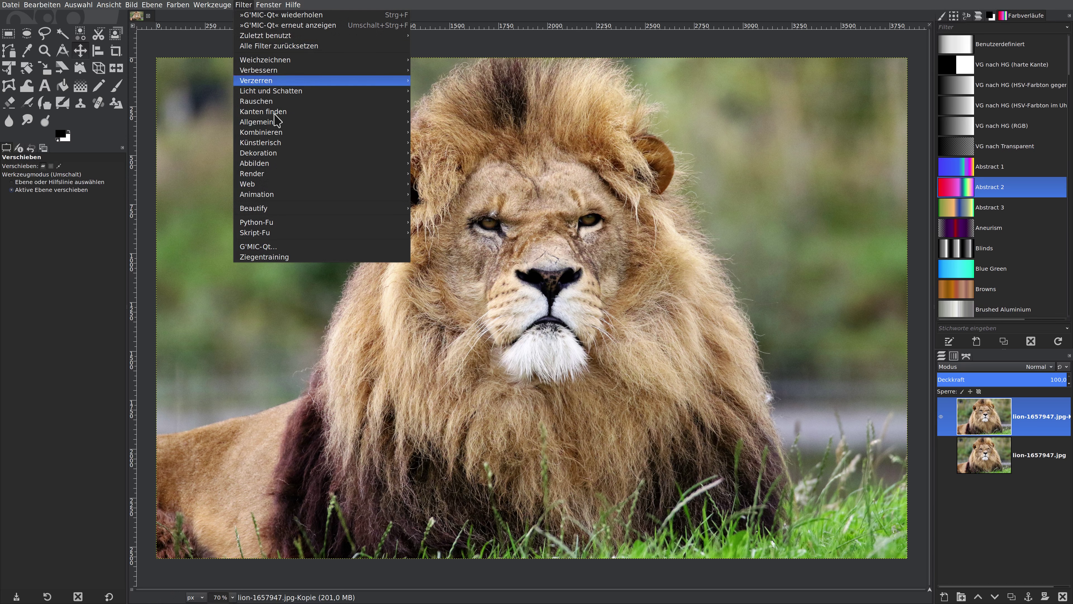
{"action": "left_click", "coordinate": [294, 248]}
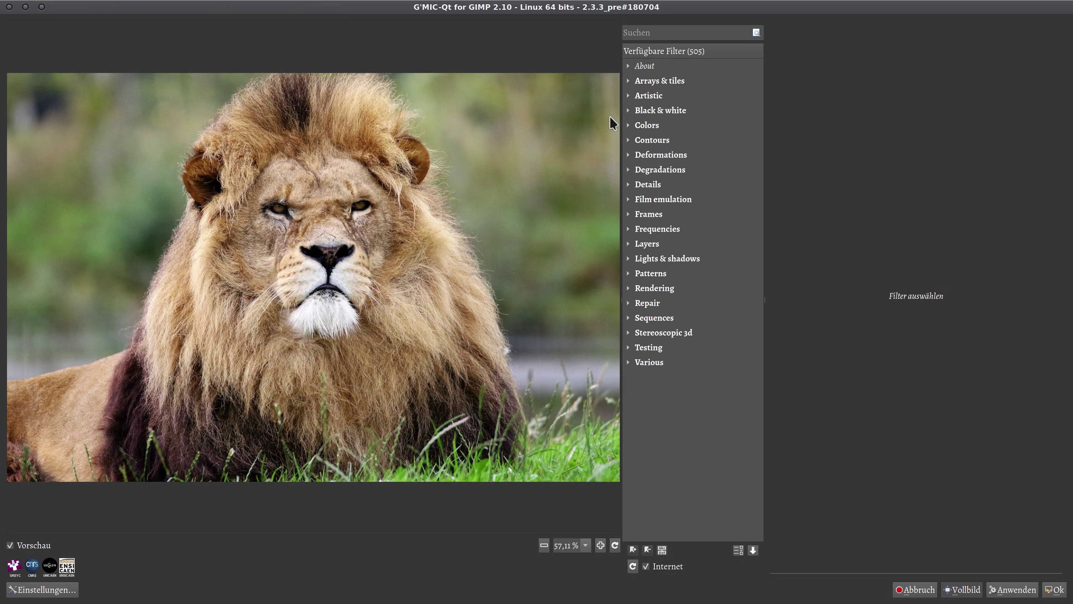
{"action": "left_click", "coordinate": [629, 96]}
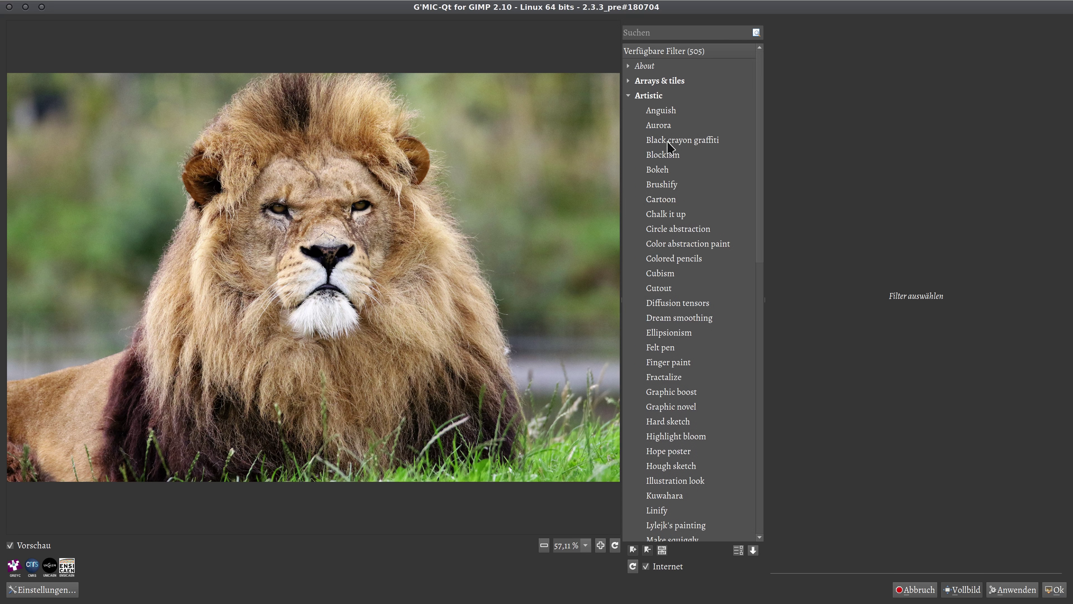
{"action": "scroll", "coordinate": [674, 254], "scroll_direction": "down", "scroll_amount": 2}
{"action": "scroll", "coordinate": [674, 255], "scroll_direction": "down", "scroll_amount": 3}
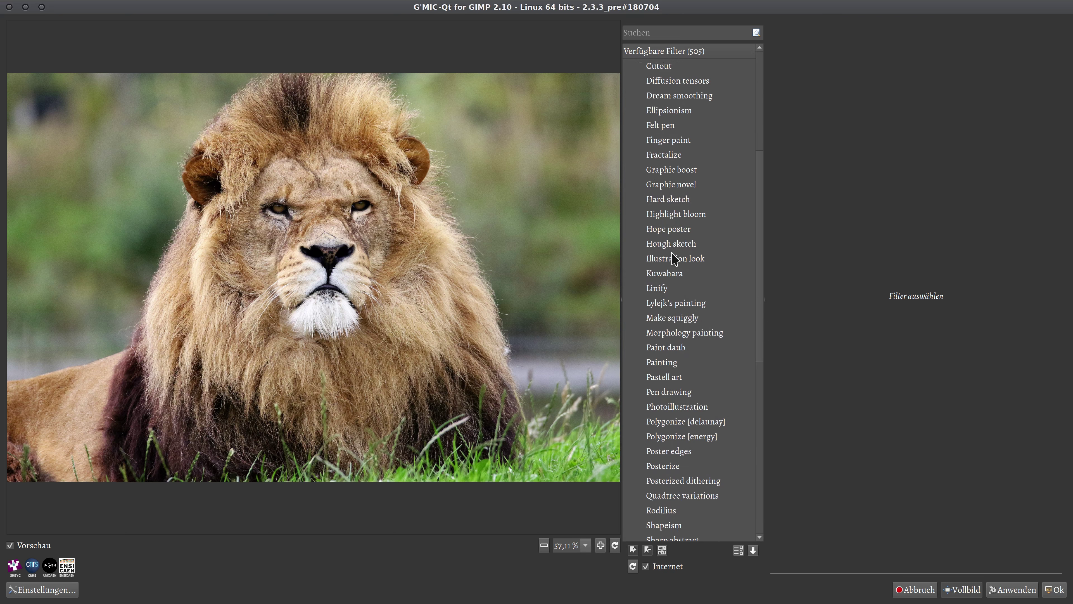
{"action": "scroll", "coordinate": [674, 257], "scroll_direction": "down", "scroll_amount": 1}
{"action": "scroll", "coordinate": [676, 296], "scroll_direction": "down", "scroll_amount": 2}
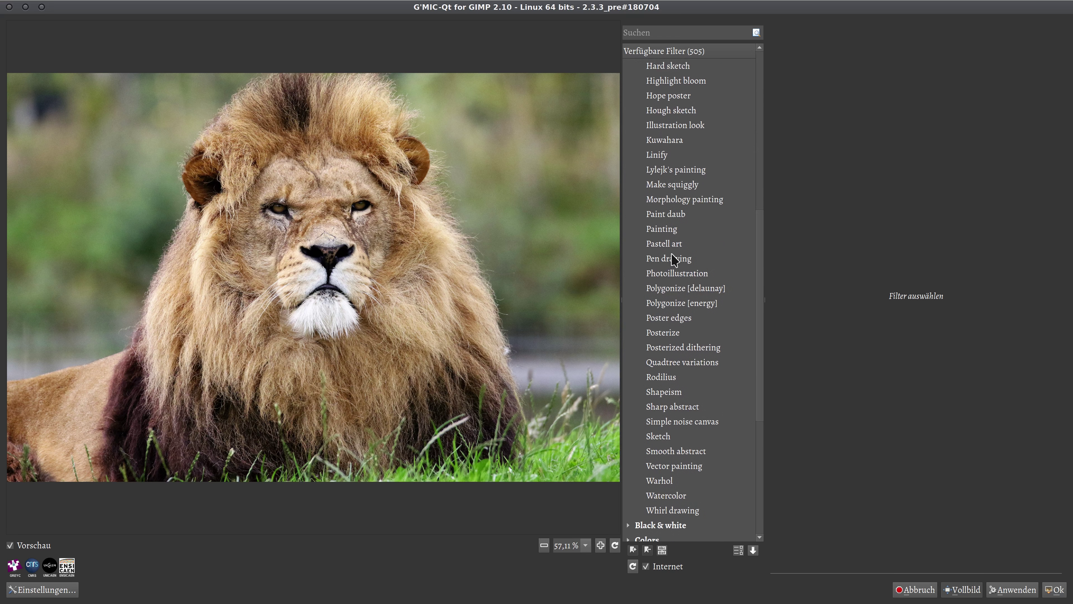
{"action": "left_click", "coordinate": [681, 363]}
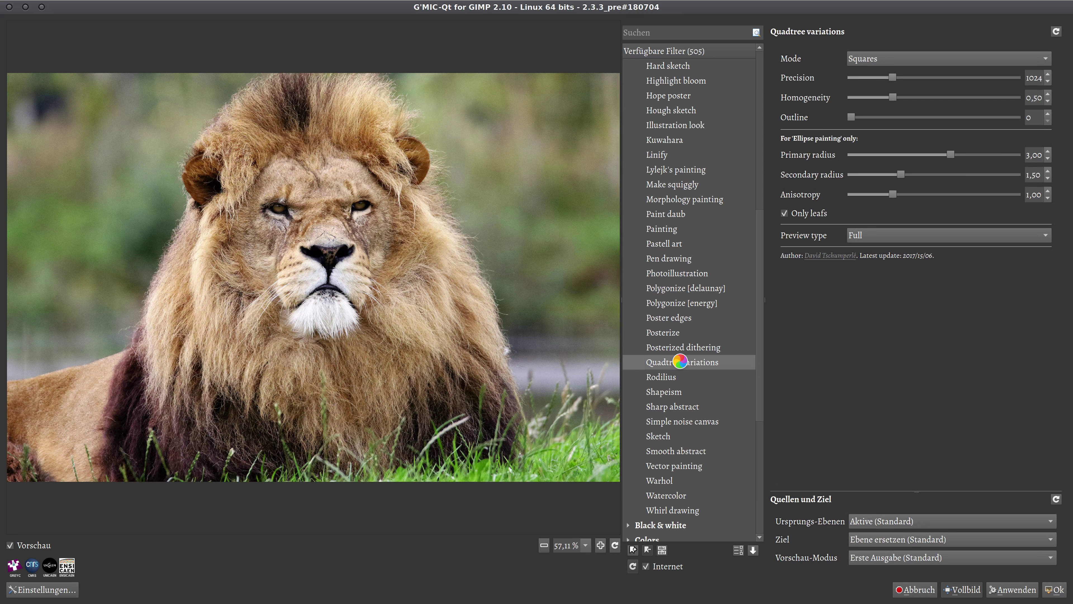
Step: Set Quadtree variations to Ellipse painting mode with precision 3840
{"action": "left_click", "coordinate": [915, 62]}
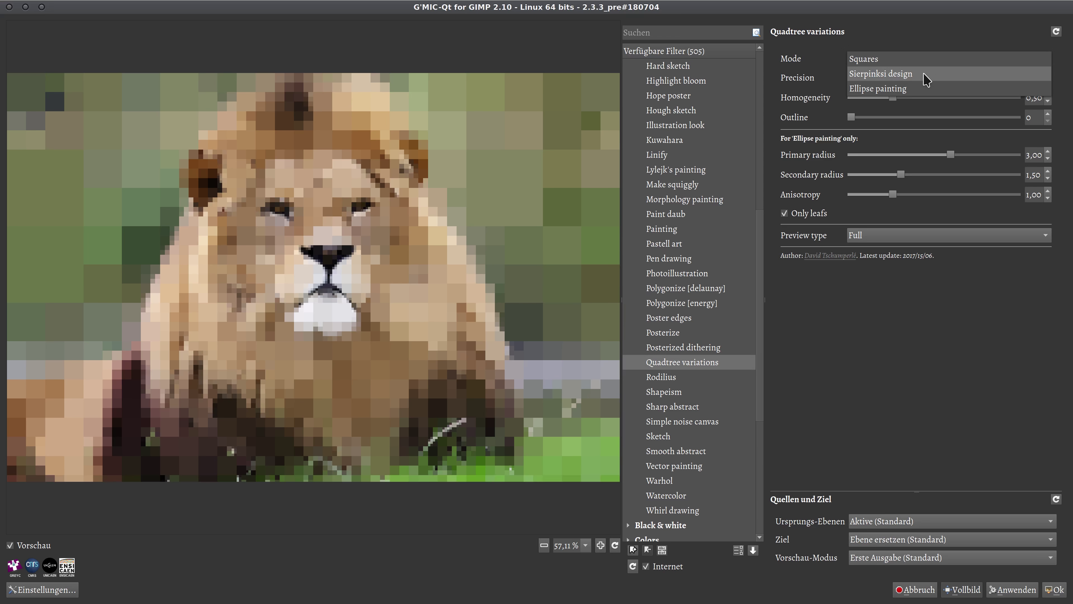
{"action": "left_click", "coordinate": [926, 89]}
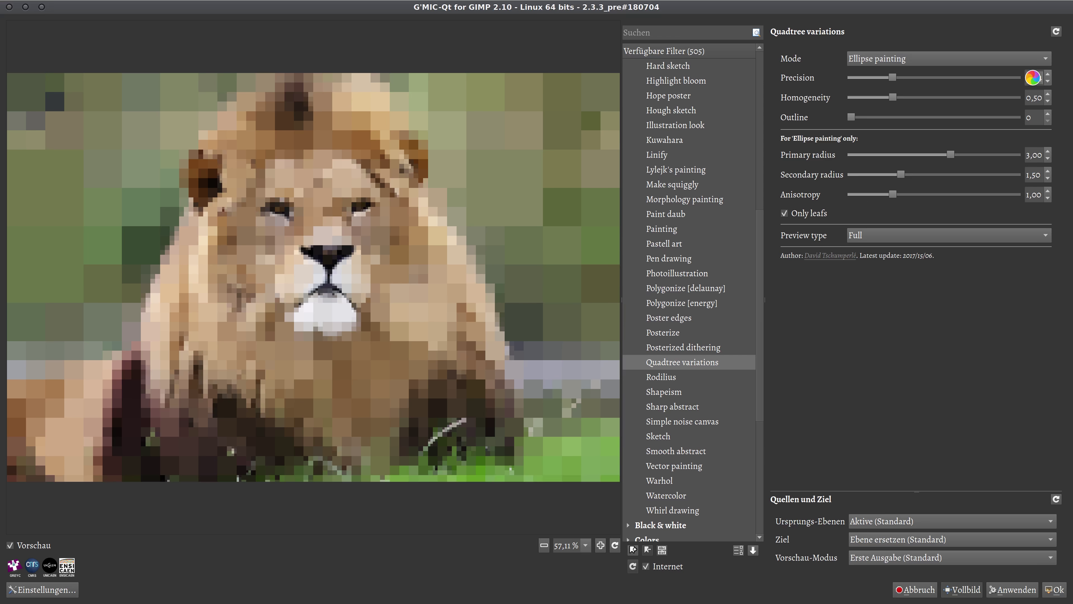
{"action": "type", "text": "38"}
{"action": "type", "text": "40"}
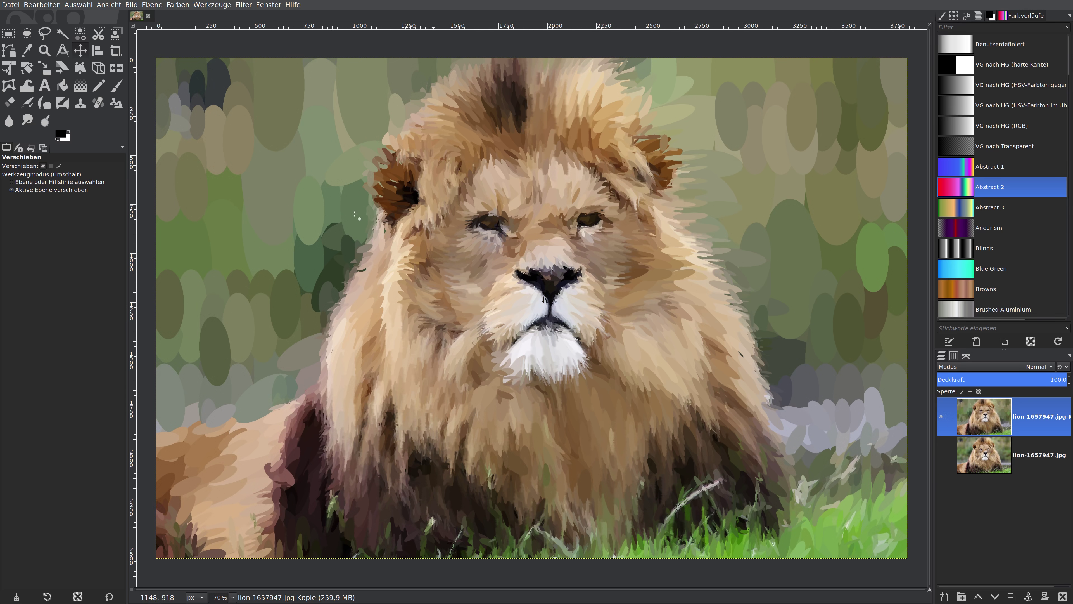
Step: Reset all filters to their defaults
{"action": "left_click", "coordinate": [241, 5]}
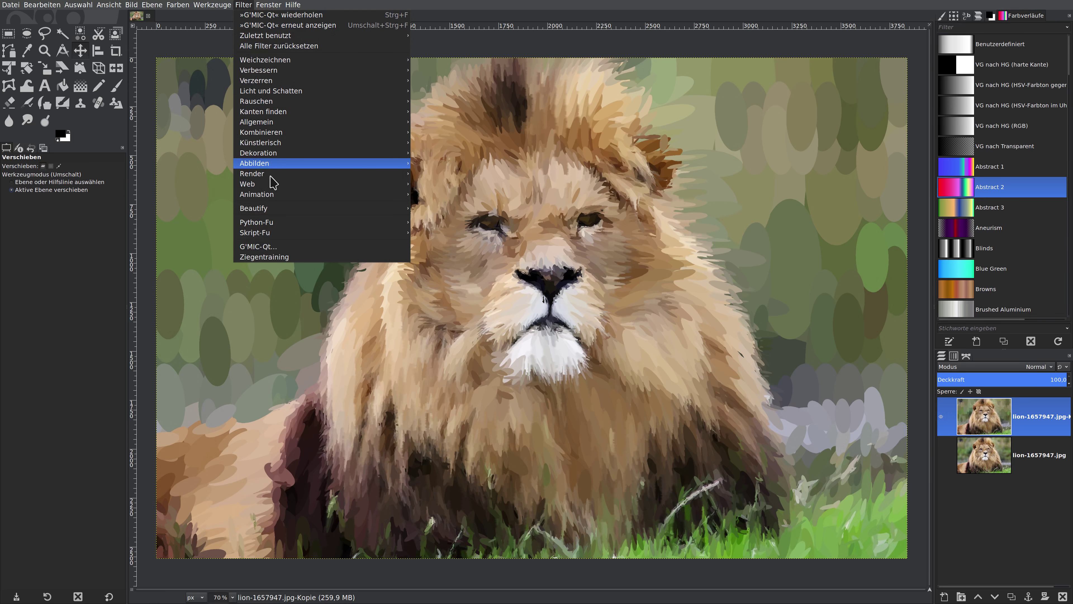
{"action": "left_click", "coordinate": [271, 46]}
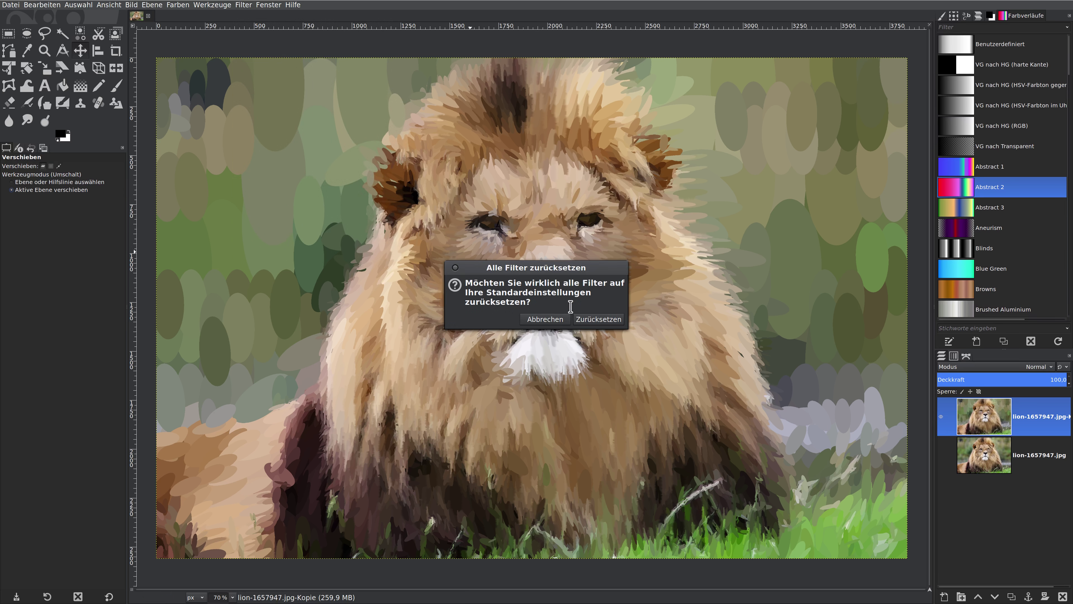
{"action": "left_click", "coordinate": [599, 319]}
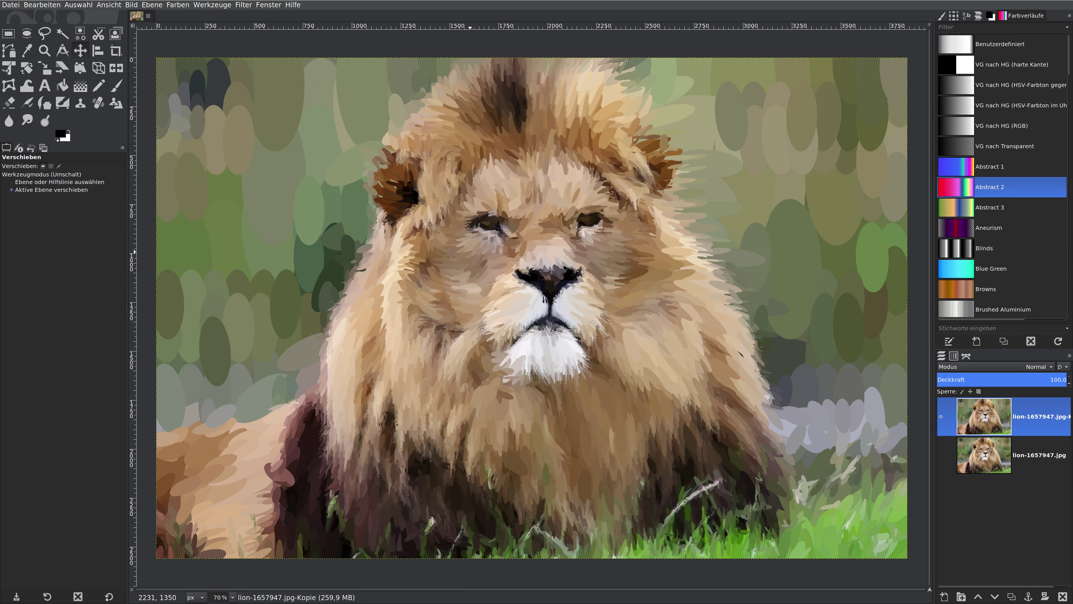
Step: Relaunch G'MIC-Qt and collapse the Artistic category in its filter list
{"action": "left_click", "coordinate": [244, 5]}
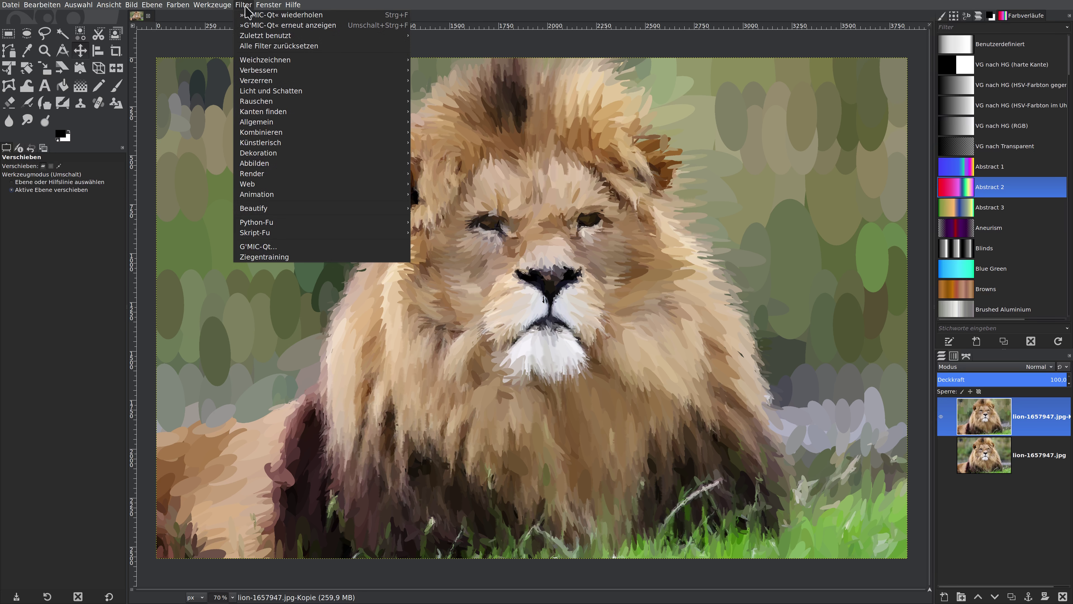
{"action": "left_click", "coordinate": [283, 245]}
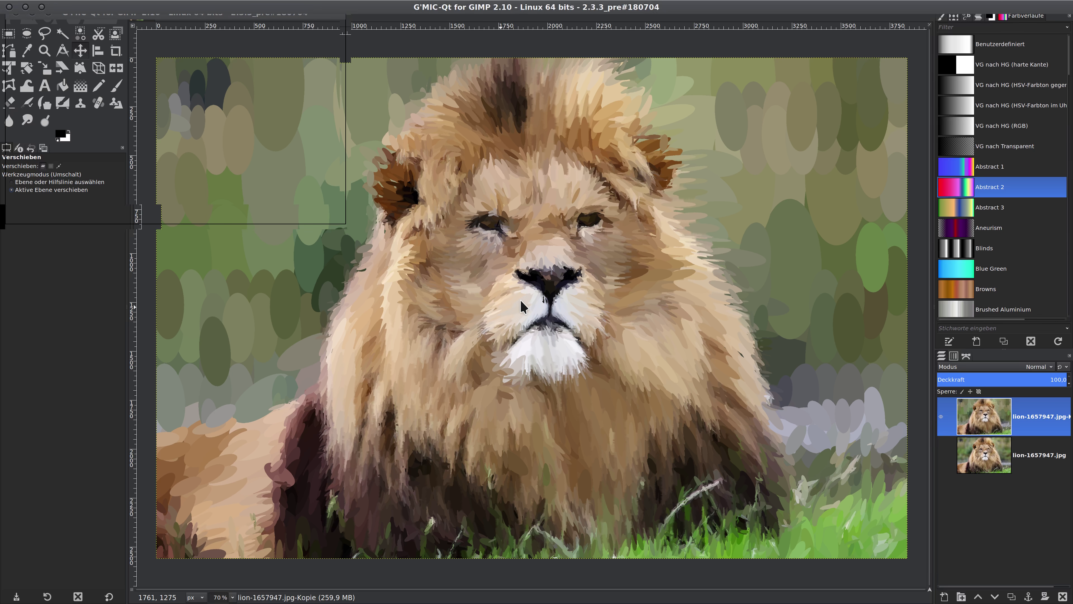
{"action": "scroll", "coordinate": [634, 192], "scroll_direction": "up", "scroll_amount": 5}
{"action": "scroll", "coordinate": [643, 178], "scroll_direction": "up", "scroll_amount": 4}
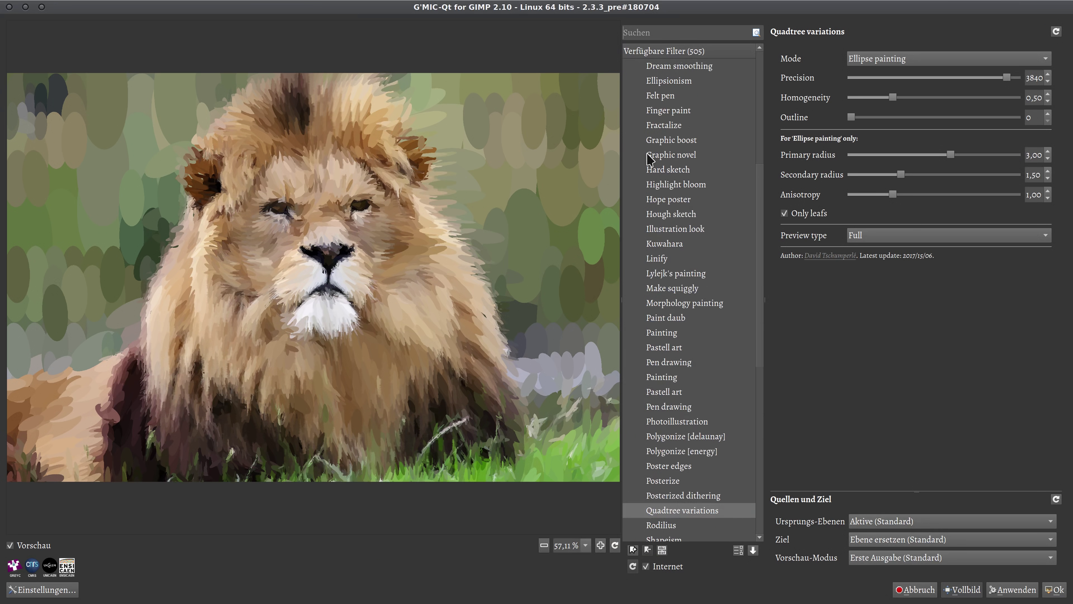
{"action": "scroll", "coordinate": [647, 163], "scroll_direction": "up", "scroll_amount": 6}
{"action": "left_click", "coordinate": [629, 97]}
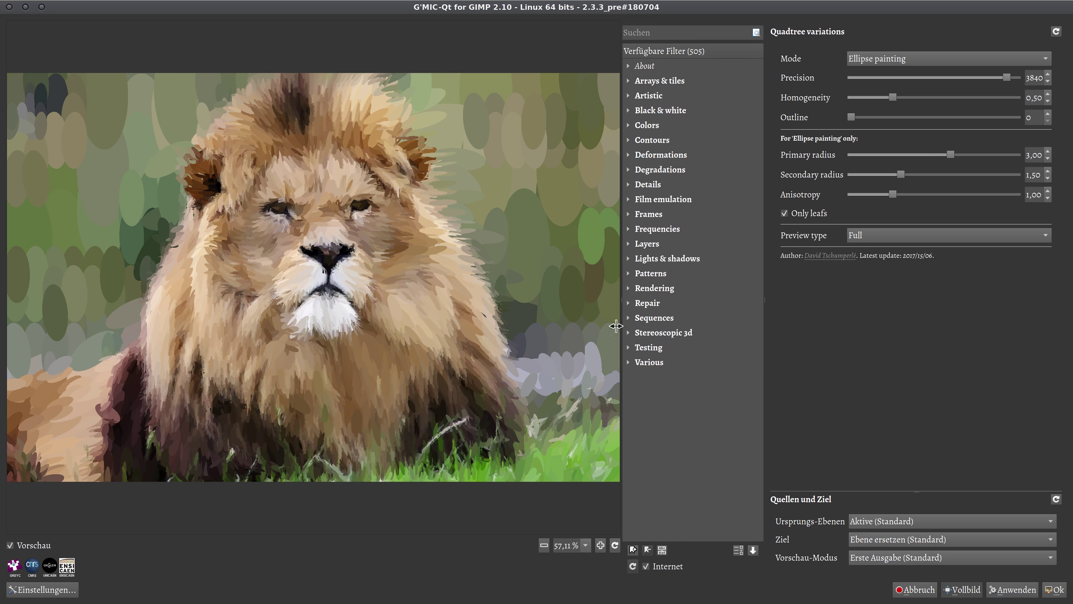
Step: Apply Colors > Color grading with Hdr effect 0,50 and S-curve contrast lowered to -20
{"action": "left_click", "coordinate": [629, 125]}
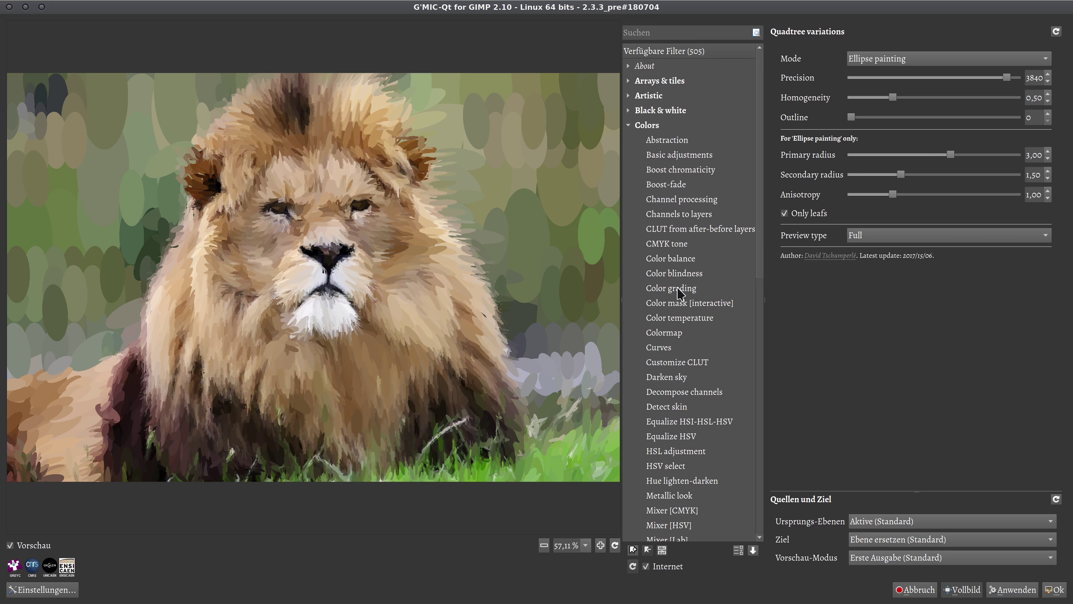
{"action": "left_click", "coordinate": [686, 288]}
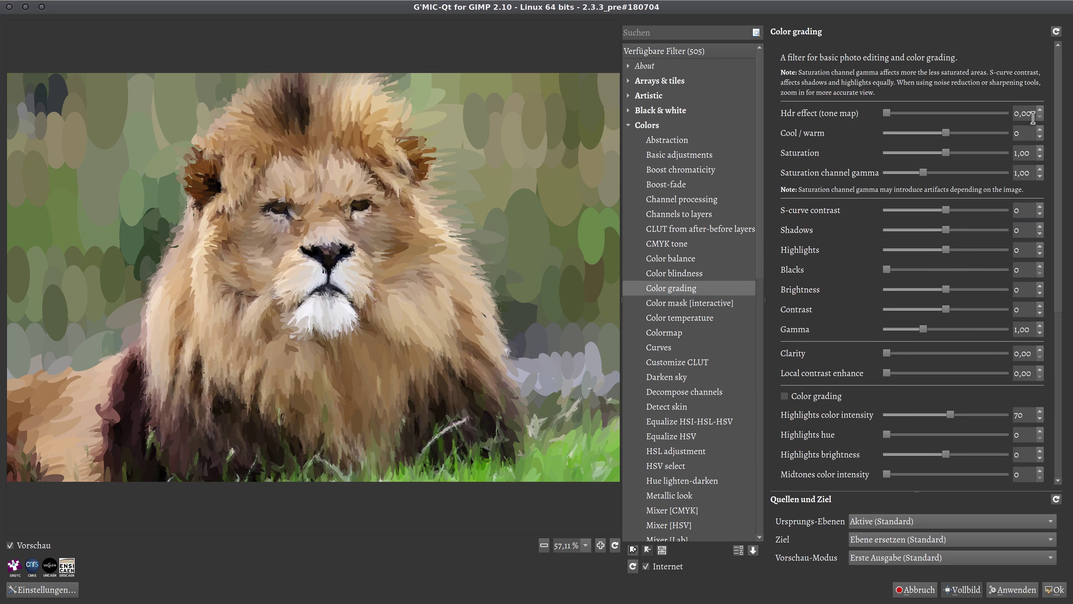
{"action": "type", "text": "0,5"}
{"action": "key", "text": "Return"}
{"action": "key", "text": "Return"}
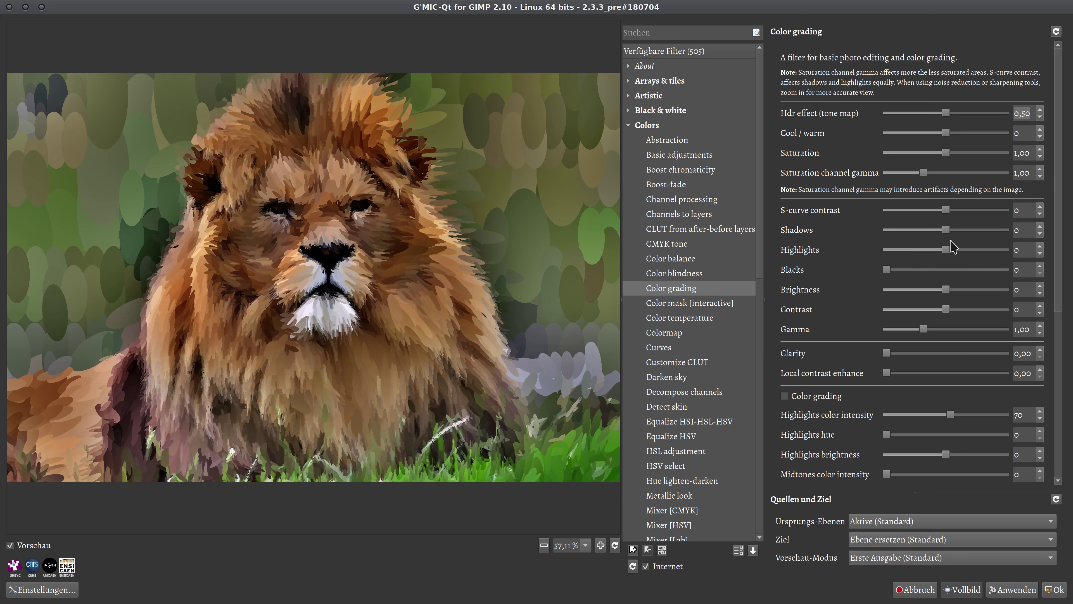
{"action": "left_click_drag", "start_coordinate": [946, 213], "coordinate": [907, 216]}
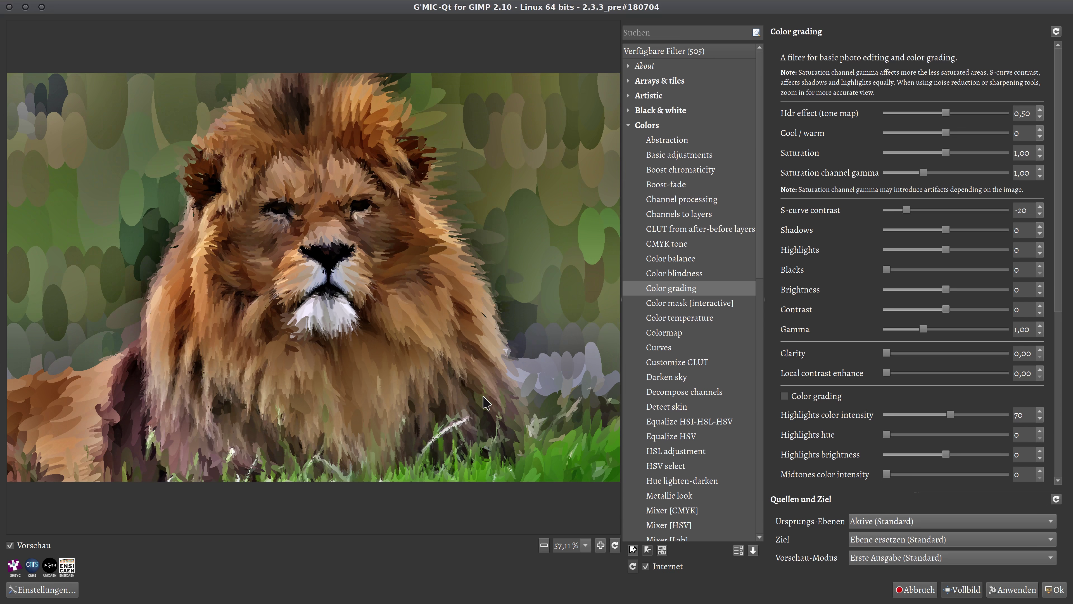
{"action": "left_click", "coordinate": [1059, 592]}
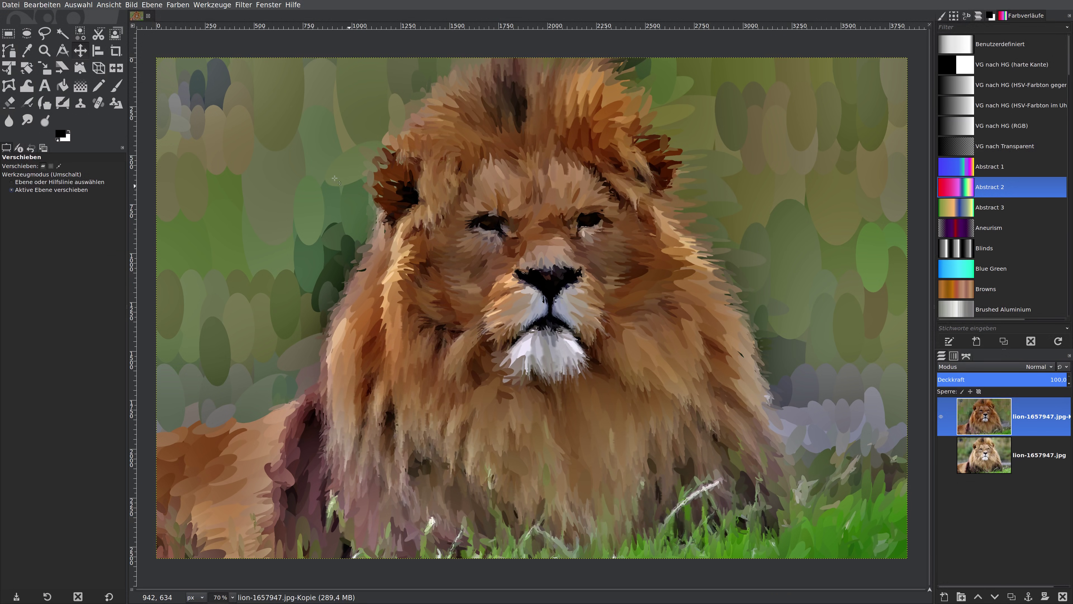
Step: Apply Levels with white input at 201 and midtone gamma raised to 1,35
{"action": "left_click", "coordinate": [177, 5]}
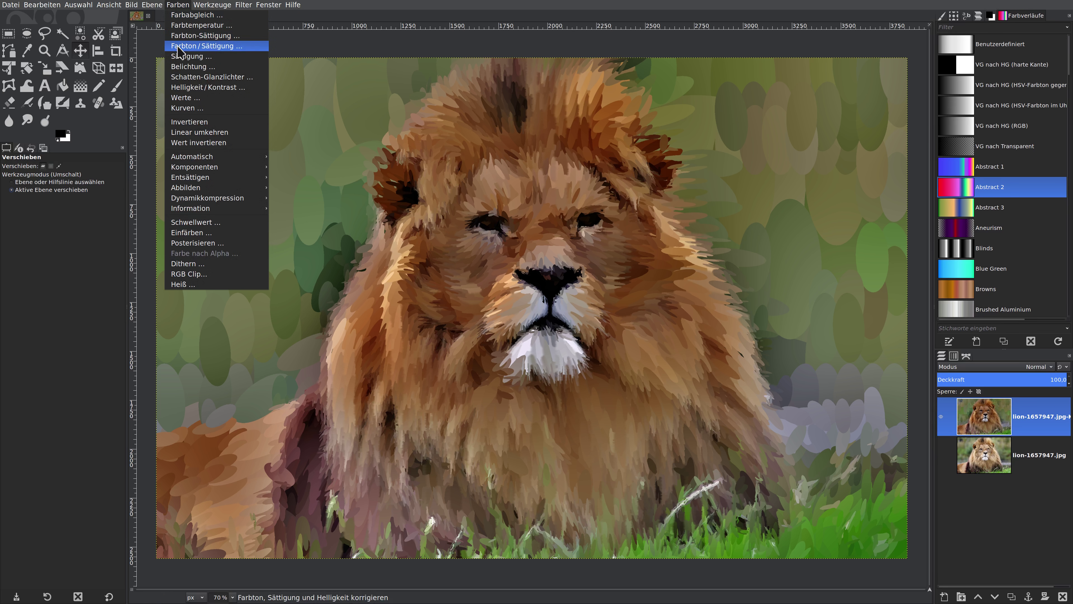
{"action": "left_click", "coordinate": [189, 98]}
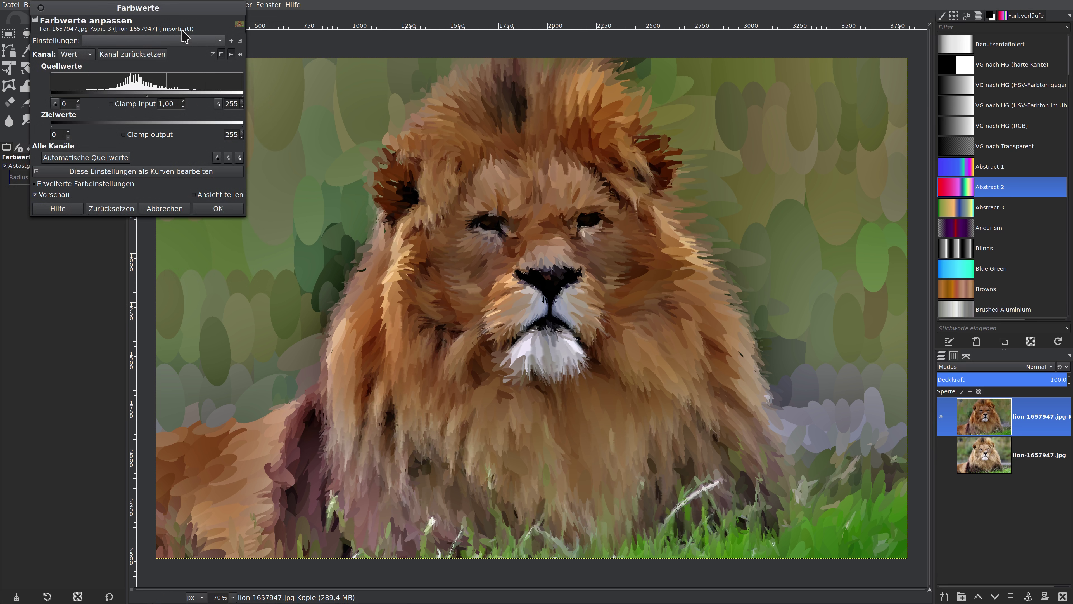
{"action": "left_click_drag", "start_coordinate": [189, 17], "coordinate": [902, 145]}
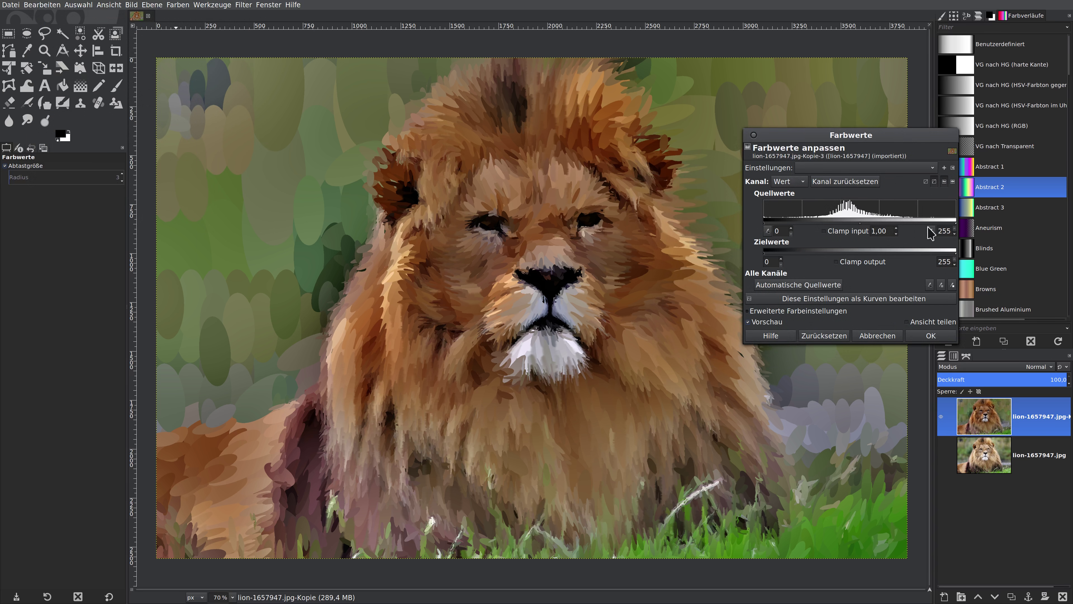
{"action": "left_click_drag", "start_coordinate": [955, 222], "coordinate": [916, 221]}
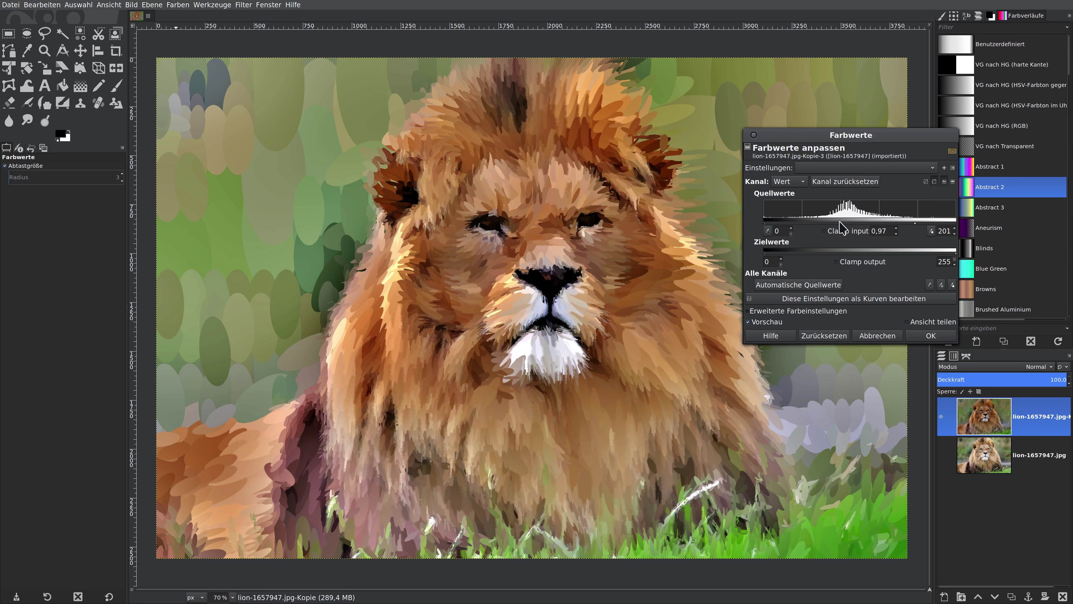
{"action": "left_click_drag", "start_coordinate": [836, 223], "coordinate": [829, 223]}
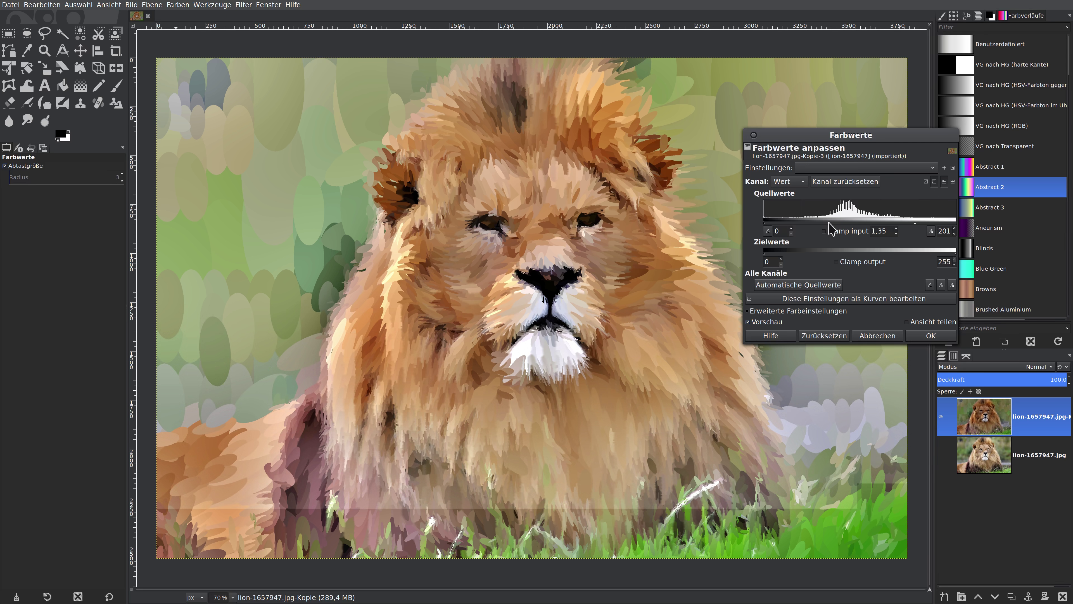
{"action": "left_click", "coordinate": [931, 335]}
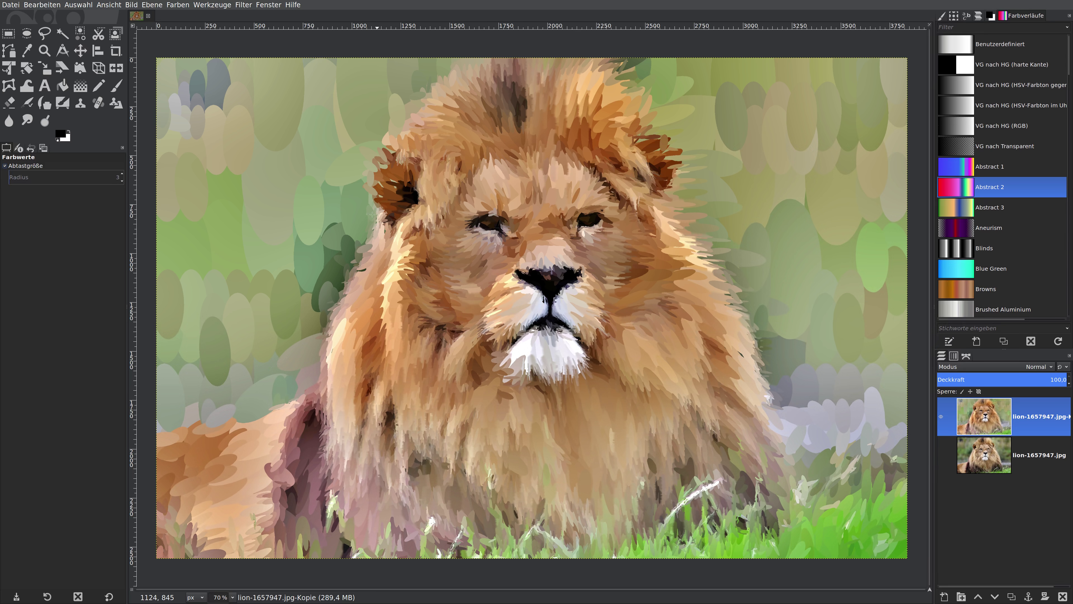
{"action": "left_click", "coordinate": [244, 5]}
{"action": "mouse_move", "coordinate": [260, 70]}
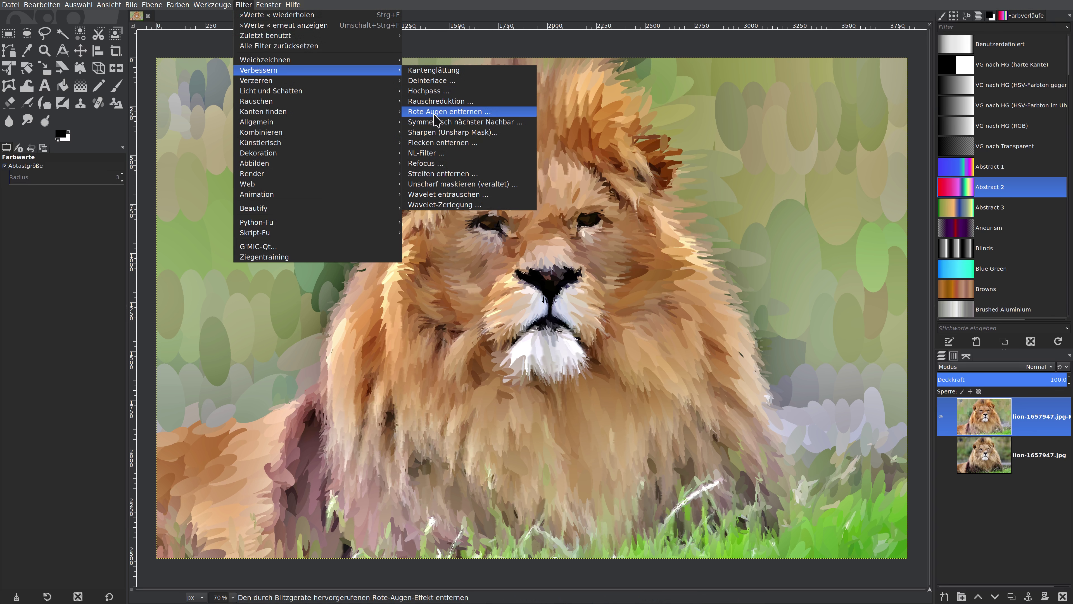
Step: Sharpen the lion with Unsharp Mask at radius 3 and amount 0.5
{"action": "left_click", "coordinate": [440, 132]}
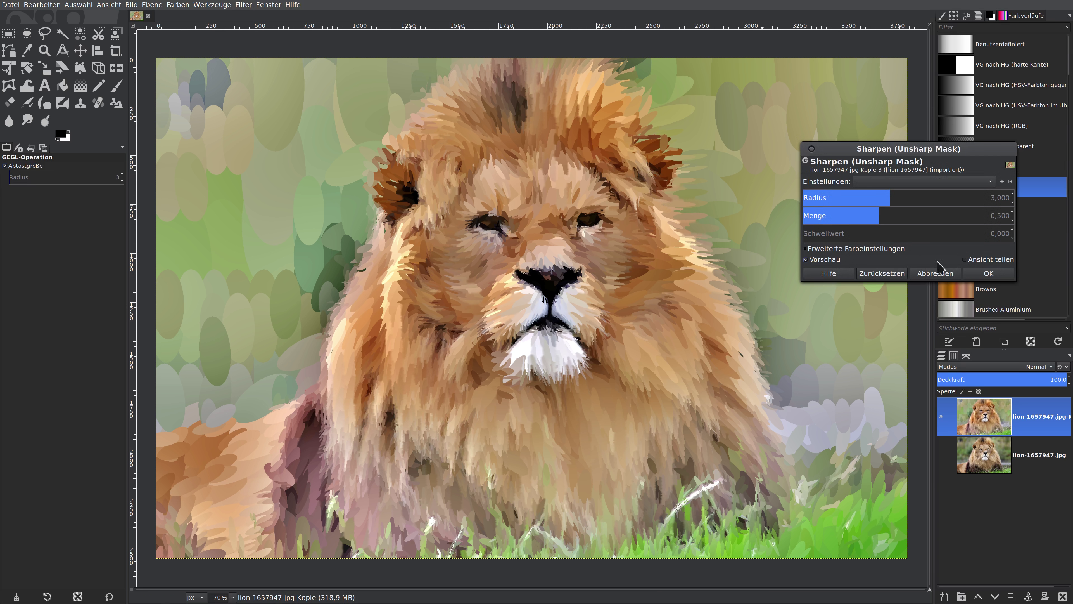
{"action": "left_click", "coordinate": [981, 275]}
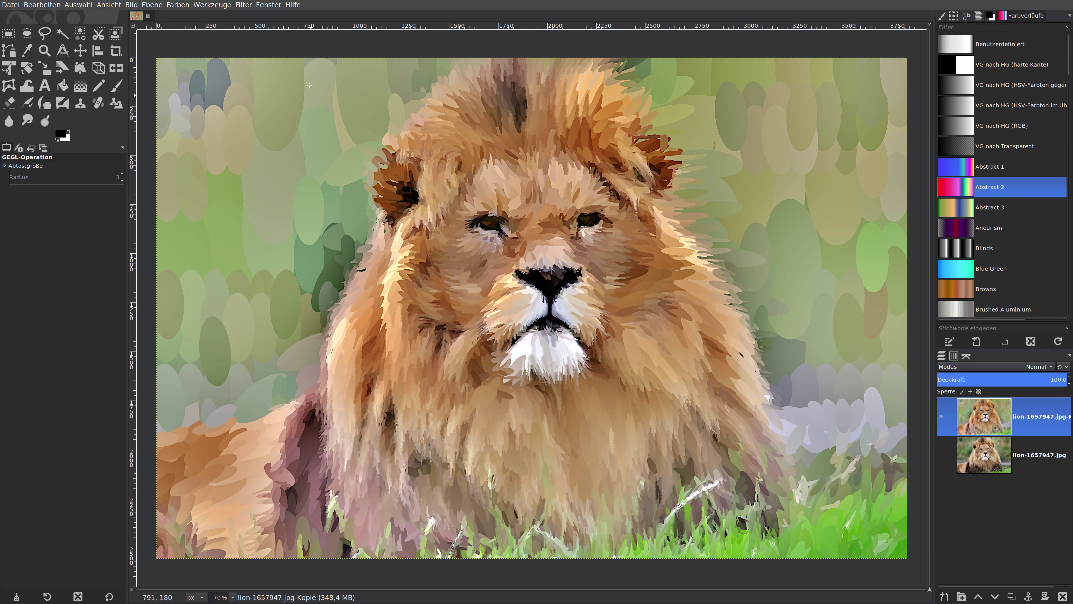
{"action": "left_click", "coordinate": [243, 4]}
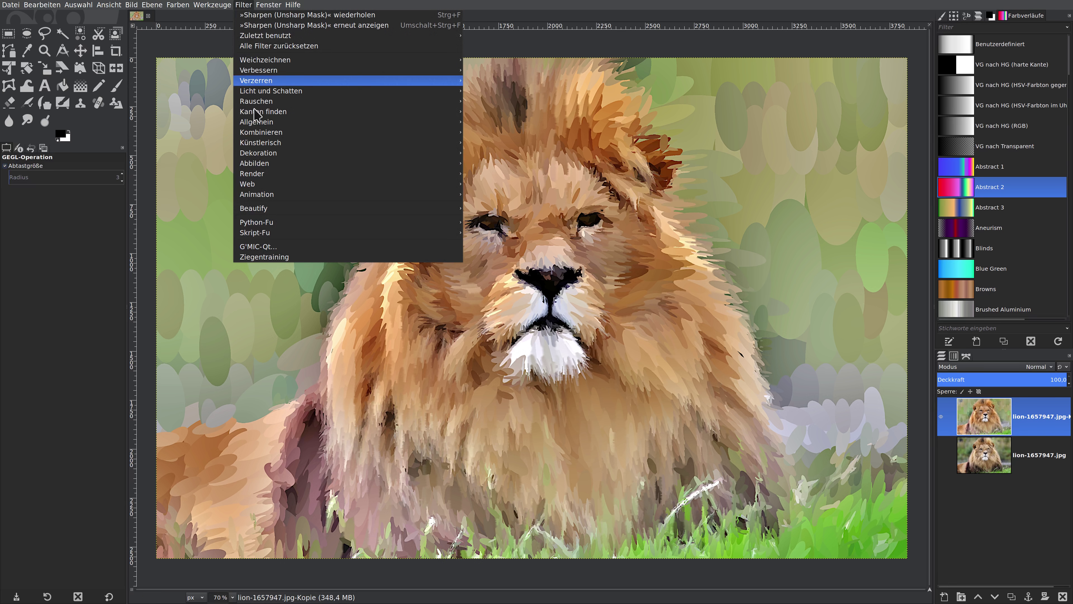
Step: In G'MIC-Qt, preview the Frames > Frame [regular] filter around the lion
{"action": "left_click", "coordinate": [262, 246]}
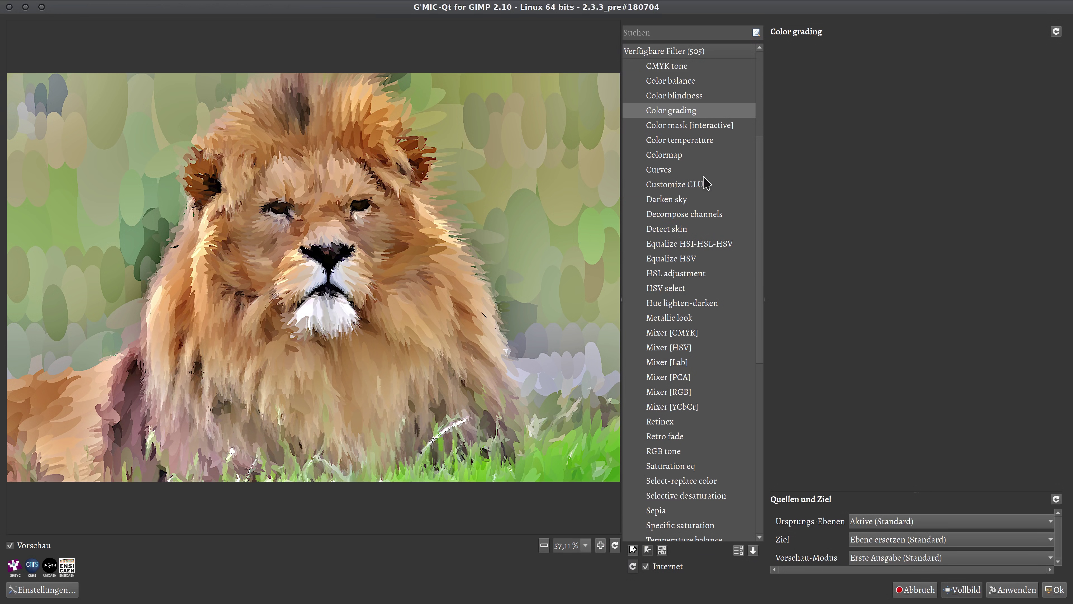
{"action": "left_click", "coordinate": [629, 124]}
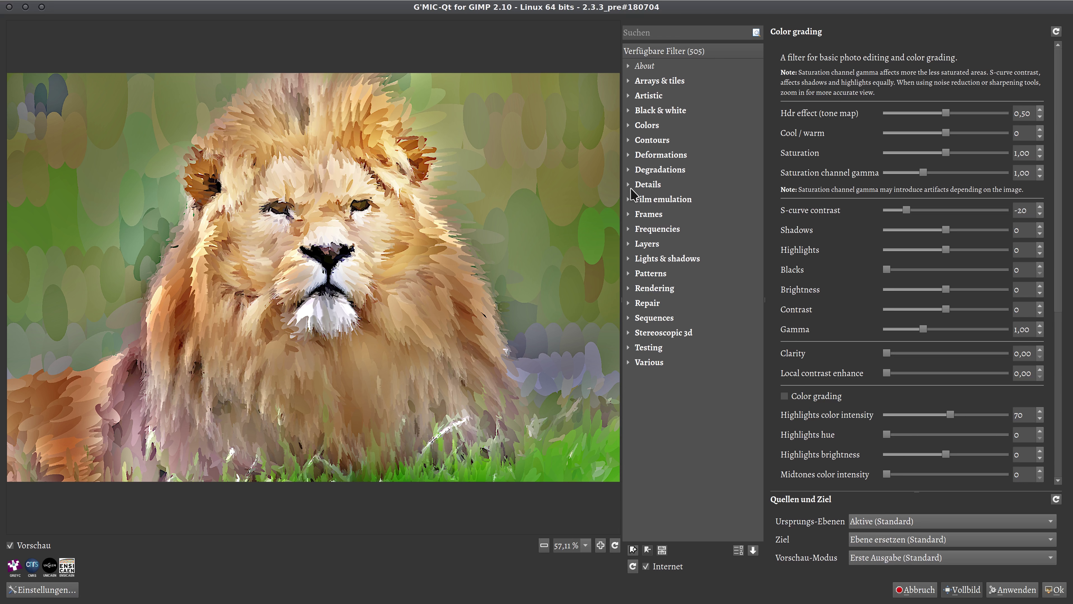
{"action": "left_click", "coordinate": [629, 273]}
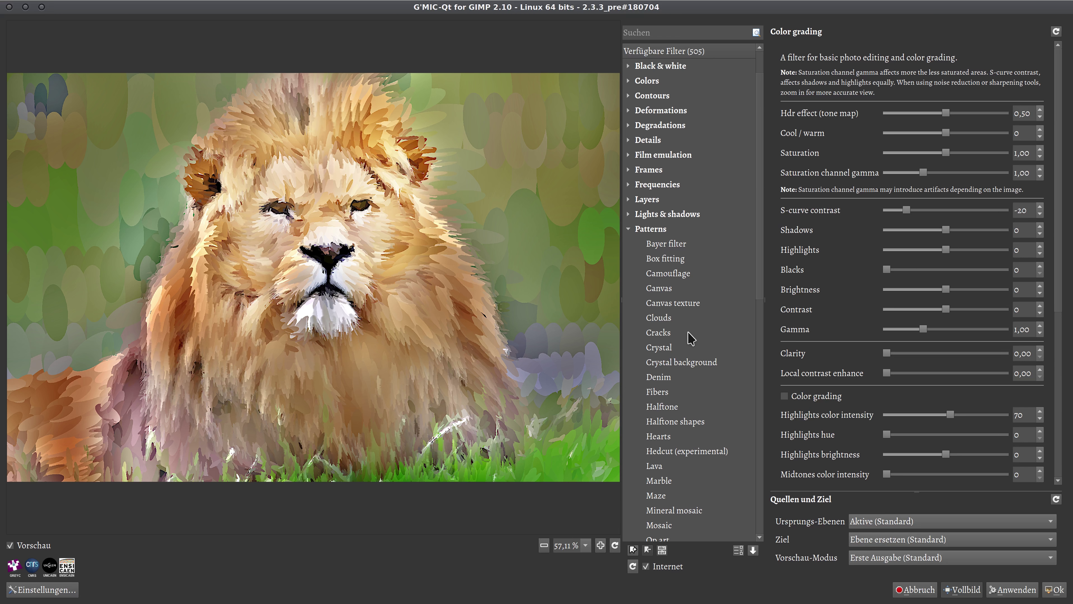
{"action": "left_click", "coordinate": [629, 273]}
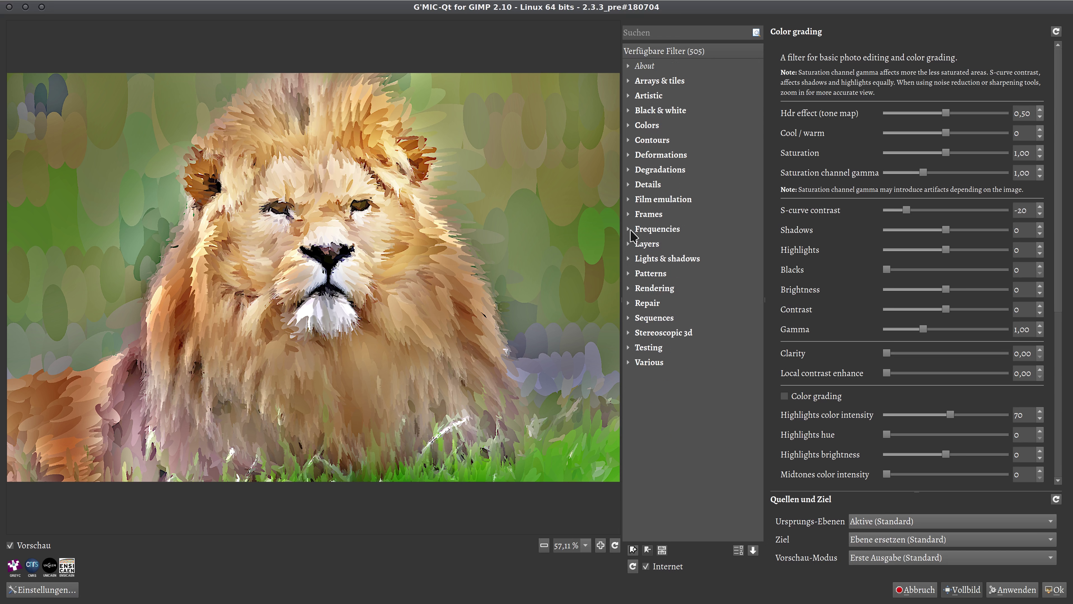
{"action": "left_click", "coordinate": [629, 214]}
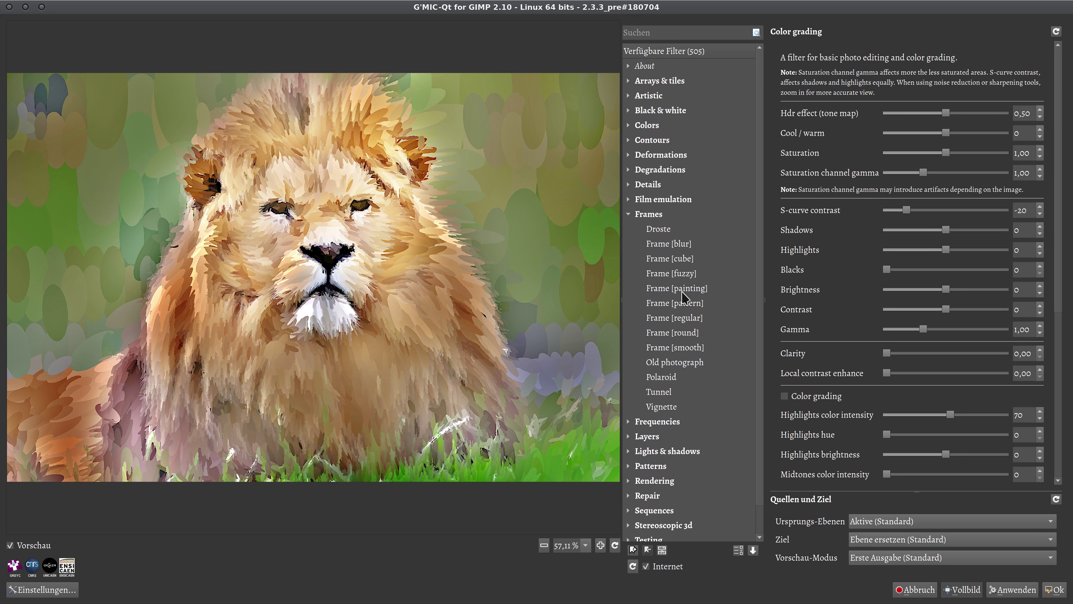
{"action": "left_click", "coordinate": [682, 318]}
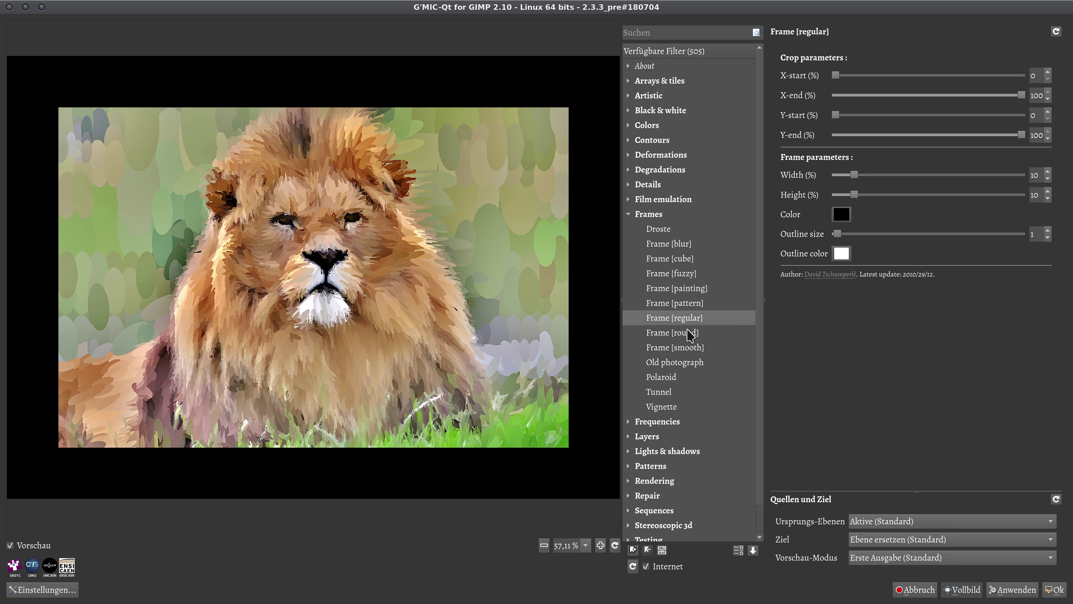
Step: Switch to Frame [painting] and set its frame colour to grey #a7a5a7
{"action": "left_click", "coordinate": [691, 289]}
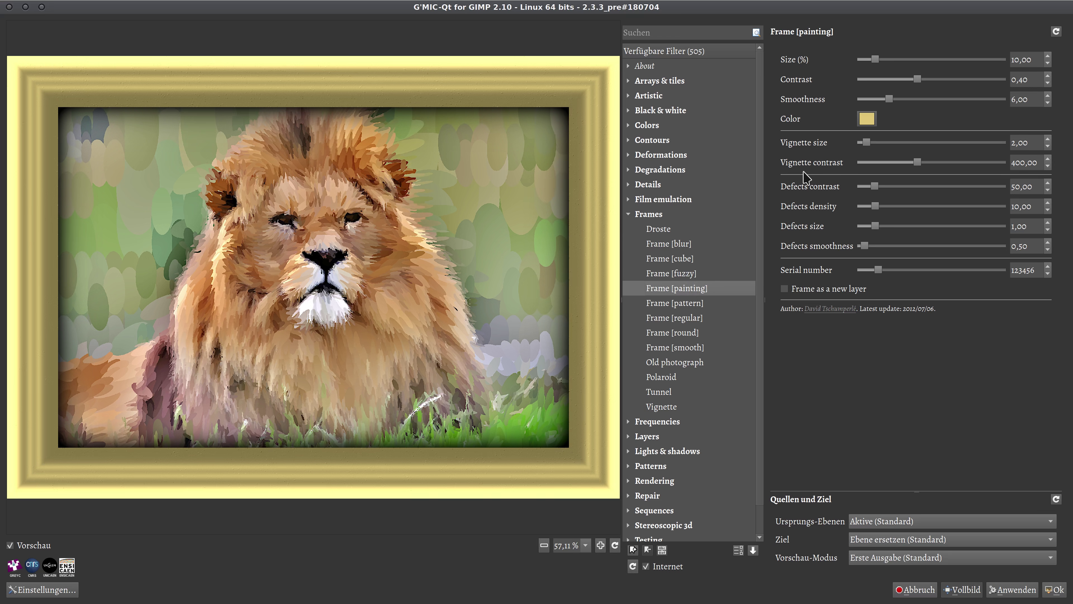
{"action": "left_click", "coordinate": [867, 123]}
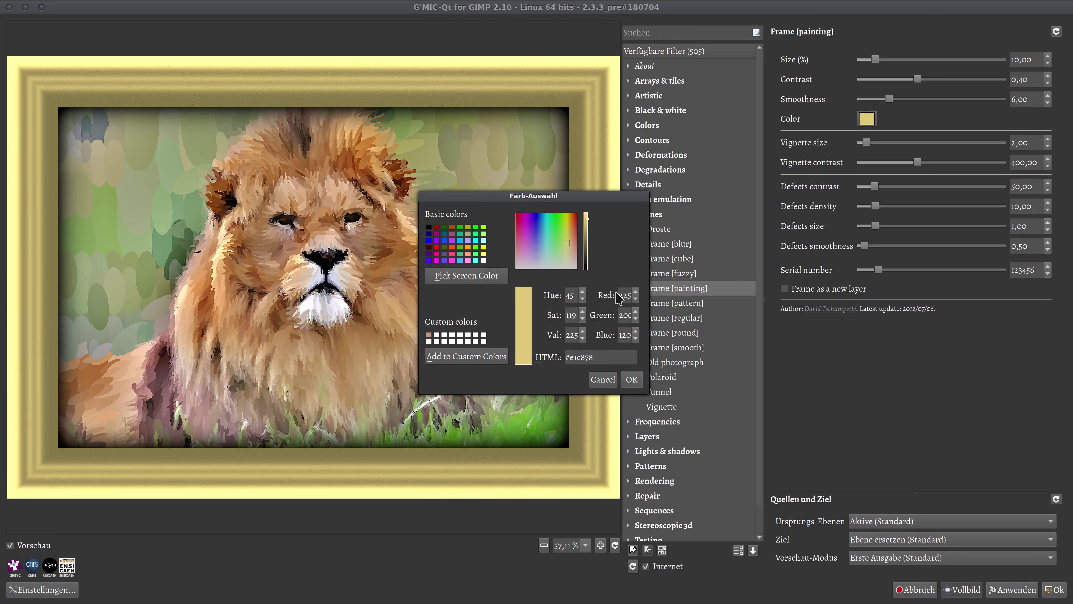
{"action": "double_click", "coordinate": [596, 359]}
{"action": "type", "text": "a5"}
{"action": "type", "text": "a"}
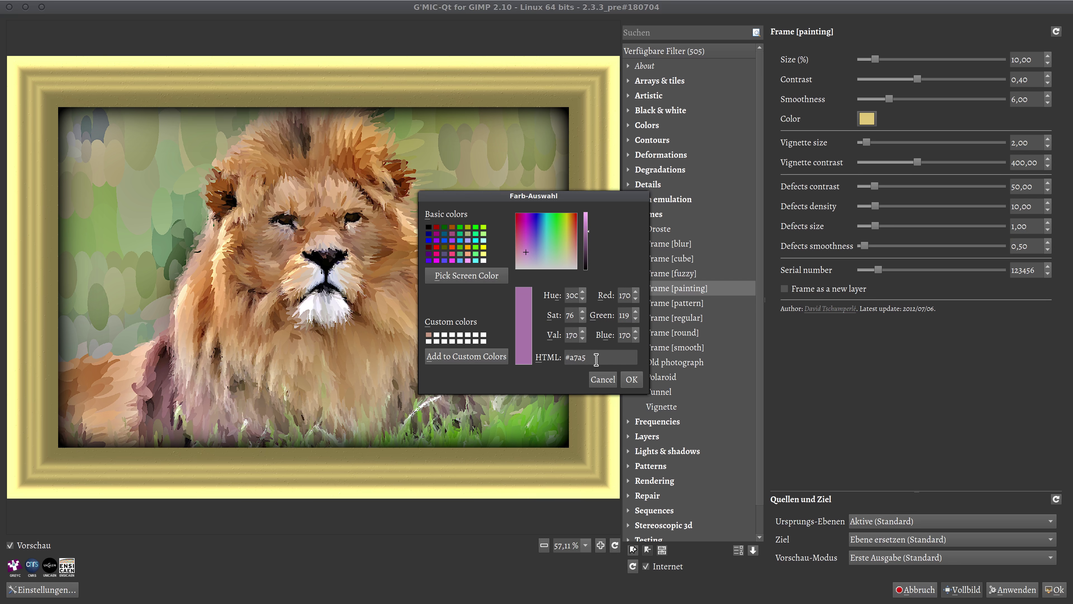
{"action": "type", "text": "7"}
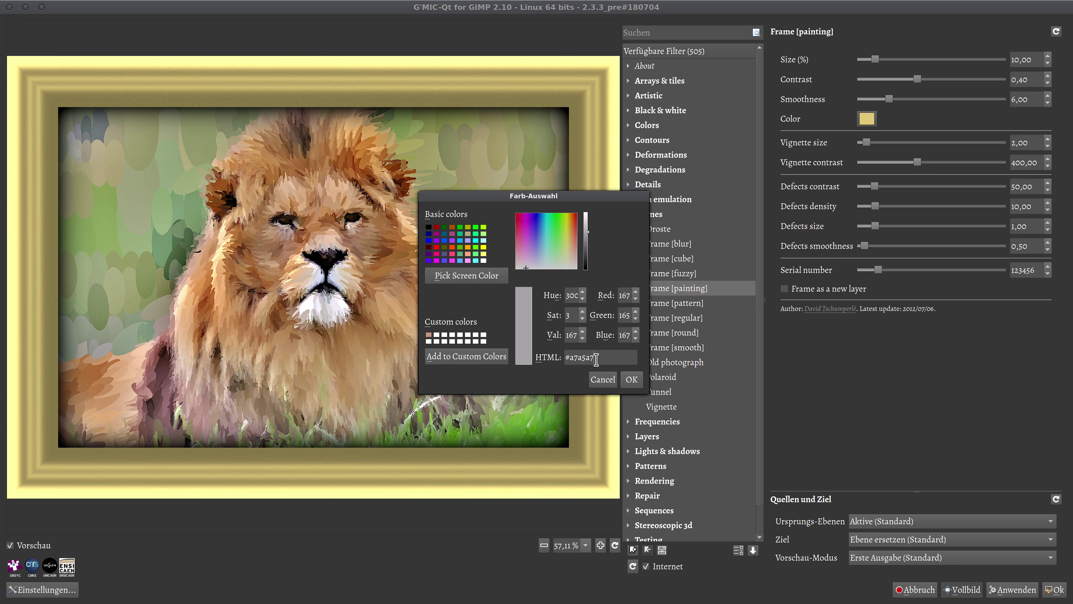
{"action": "left_click", "coordinate": [632, 379]}
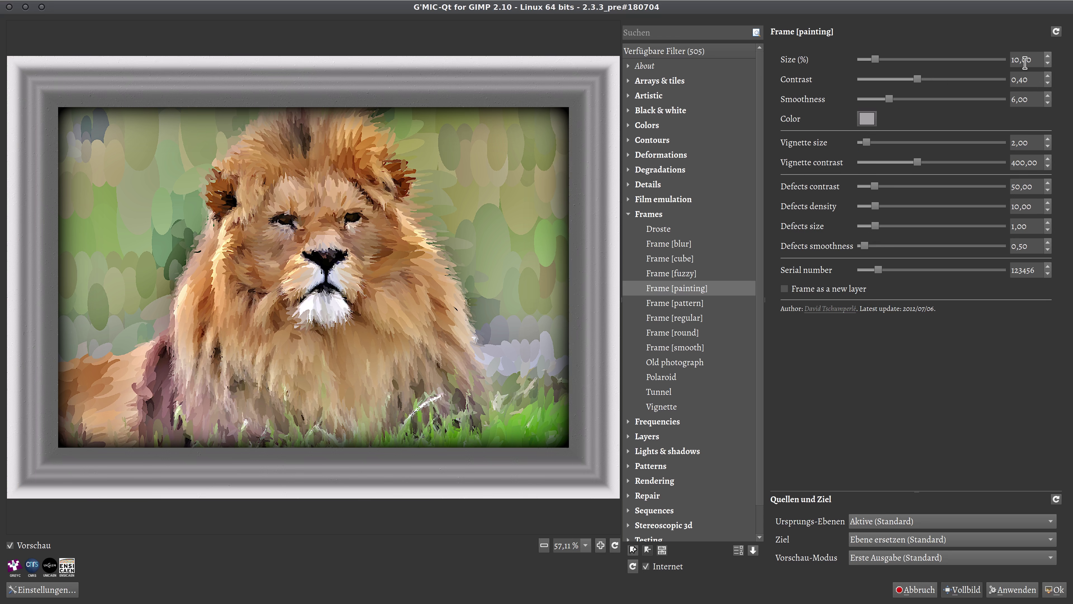
Step: Apply the 5% grey painted frame with serial number 747006
{"action": "scroll", "coordinate": [1029, 61], "scroll_direction": "down", "scroll_amount": 5}
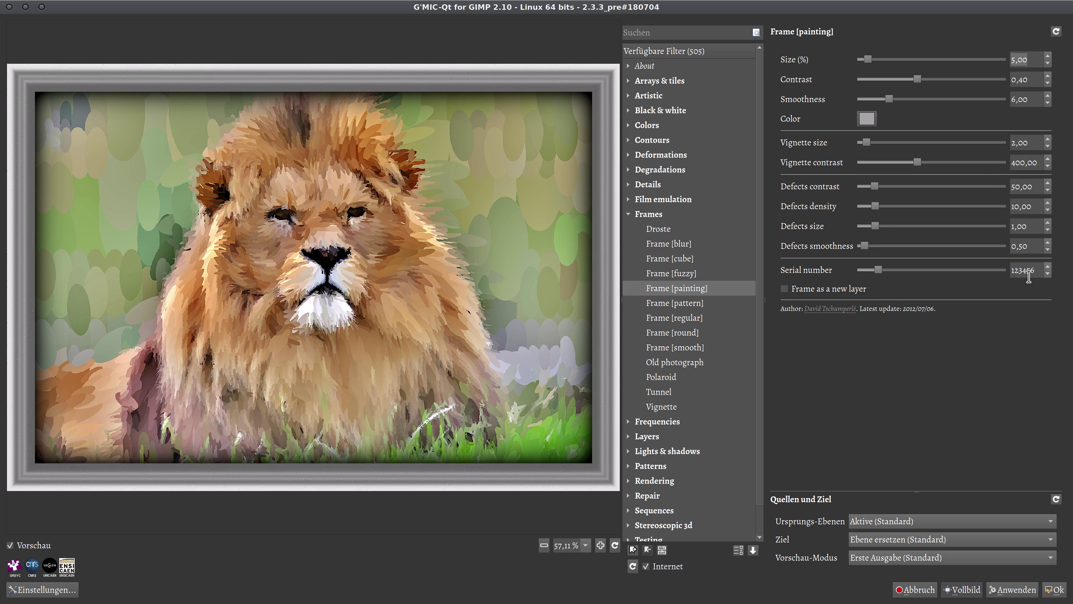
{"action": "double_click", "coordinate": [1031, 271]}
{"action": "type", "text": "747"}
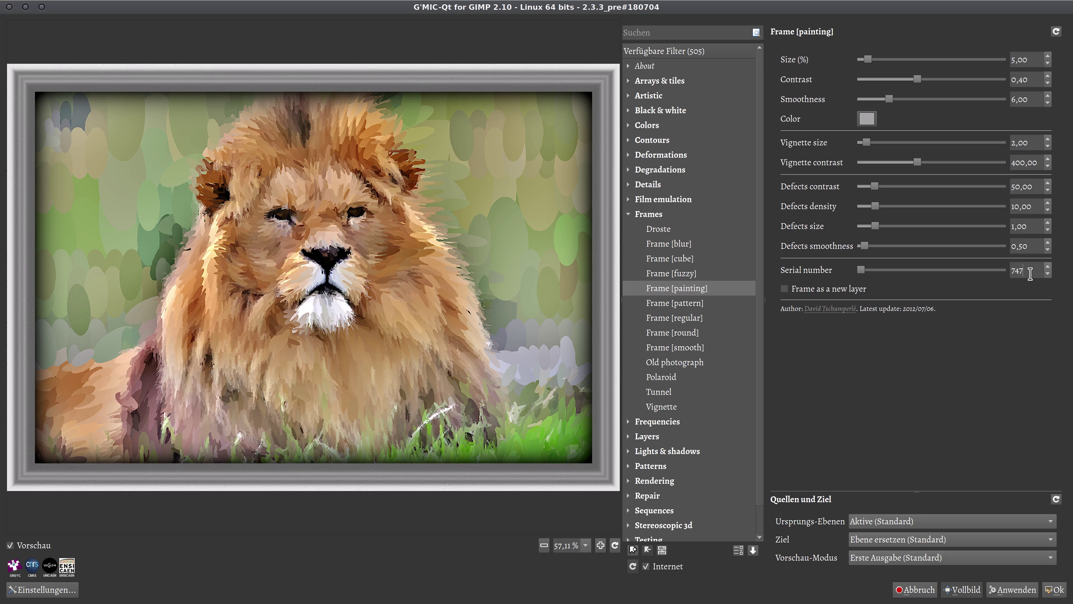
{"action": "type", "text": "00"}
{"action": "type", "text": "6"}
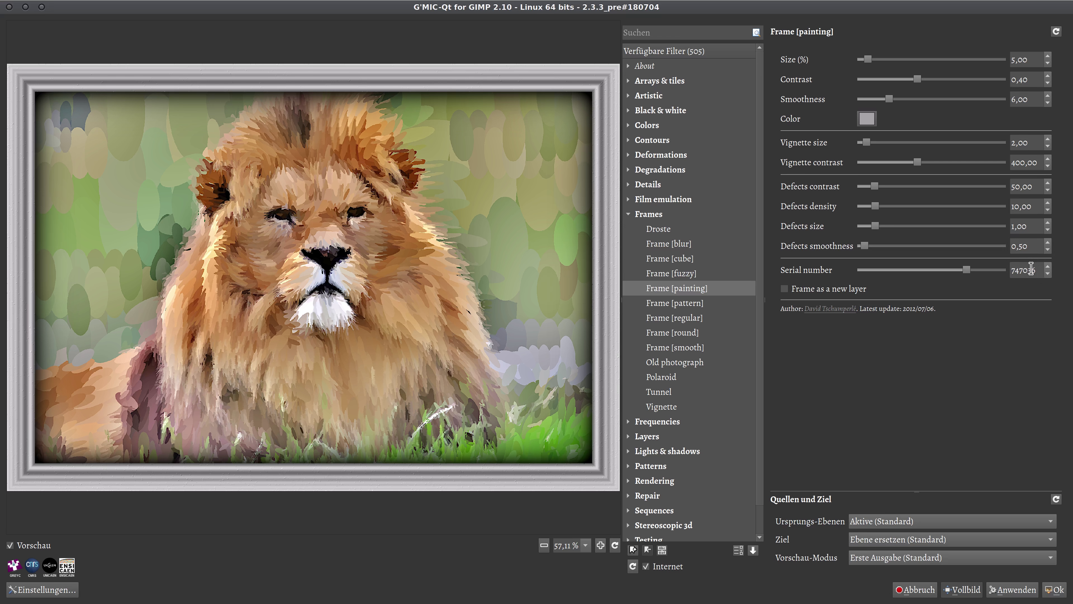
{"action": "left_click", "coordinate": [1048, 591]}
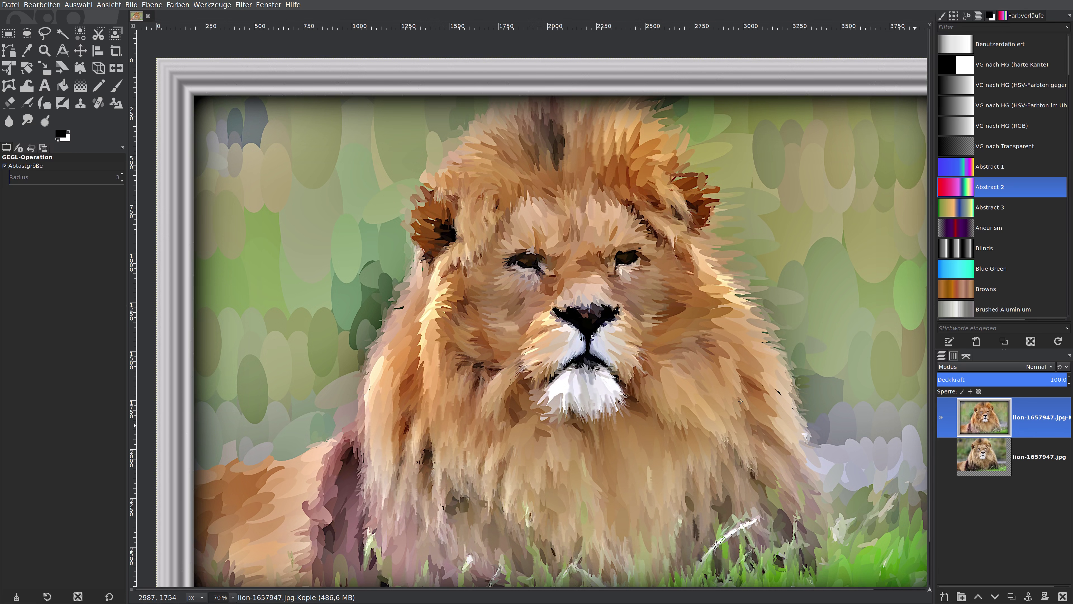
Step: Fit the image to the window and repeat the G'MIC-Qt painted frame for a second border
{"action": "key", "text": "shift+ctrl+j"}
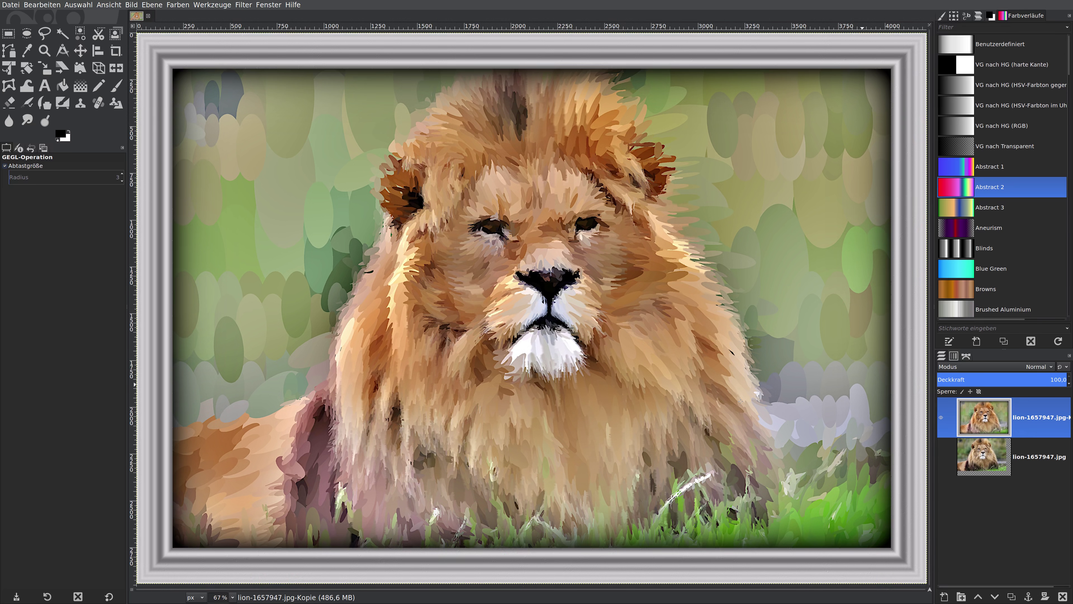
{"action": "left_click", "coordinate": [243, 5]}
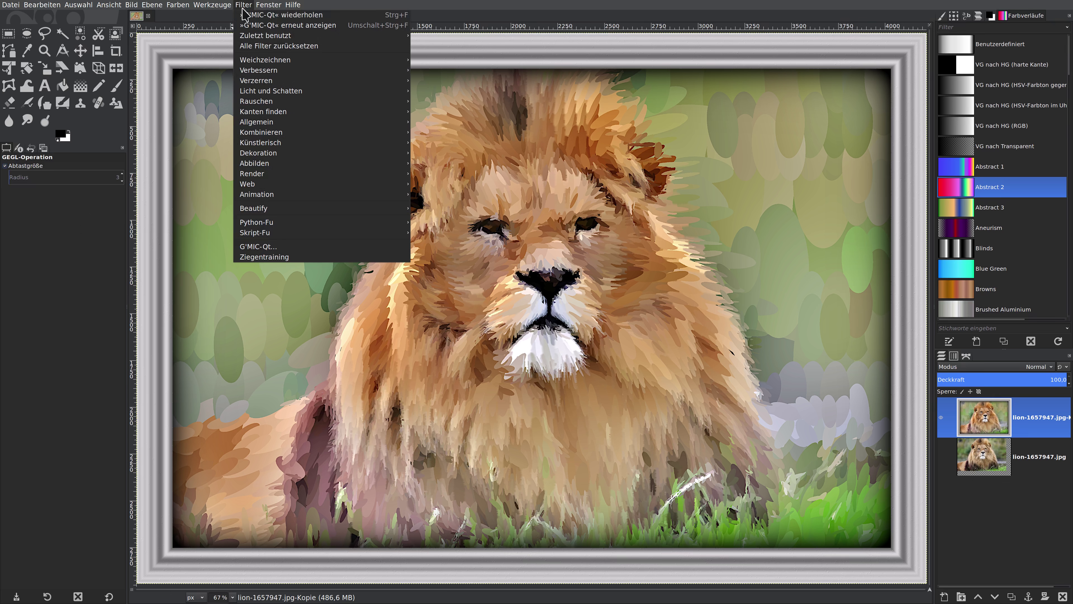
{"action": "left_click", "coordinate": [255, 17]}
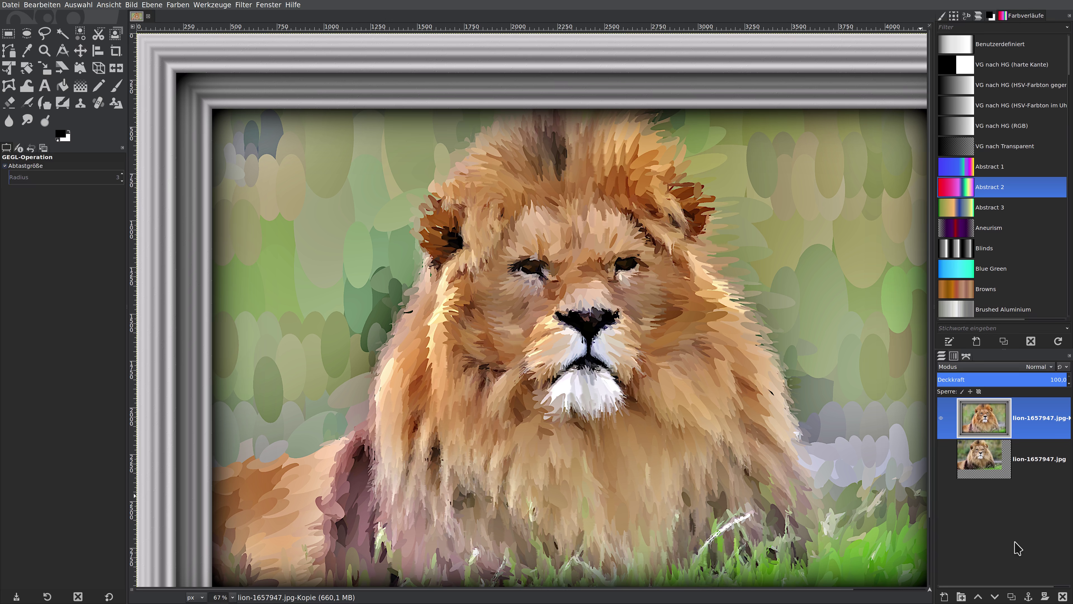
Step: Compare the double-framed painting with the original lion photo, then make the painted copy layer visible and active again
{"action": "key", "text": "ctrl+shift+j"}
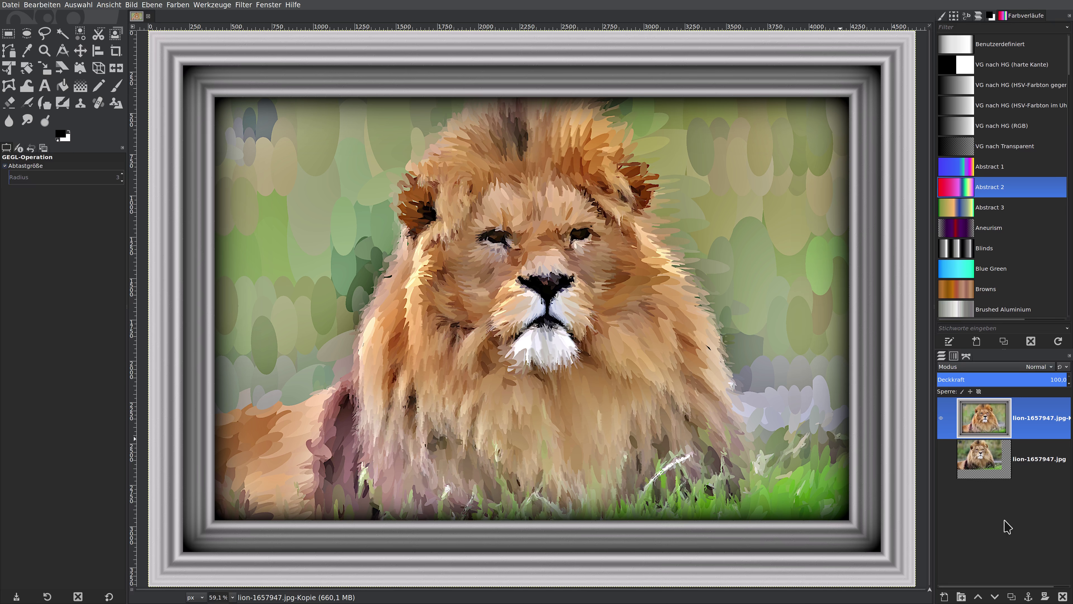
{"action": "left_click", "coordinate": [941, 460]}
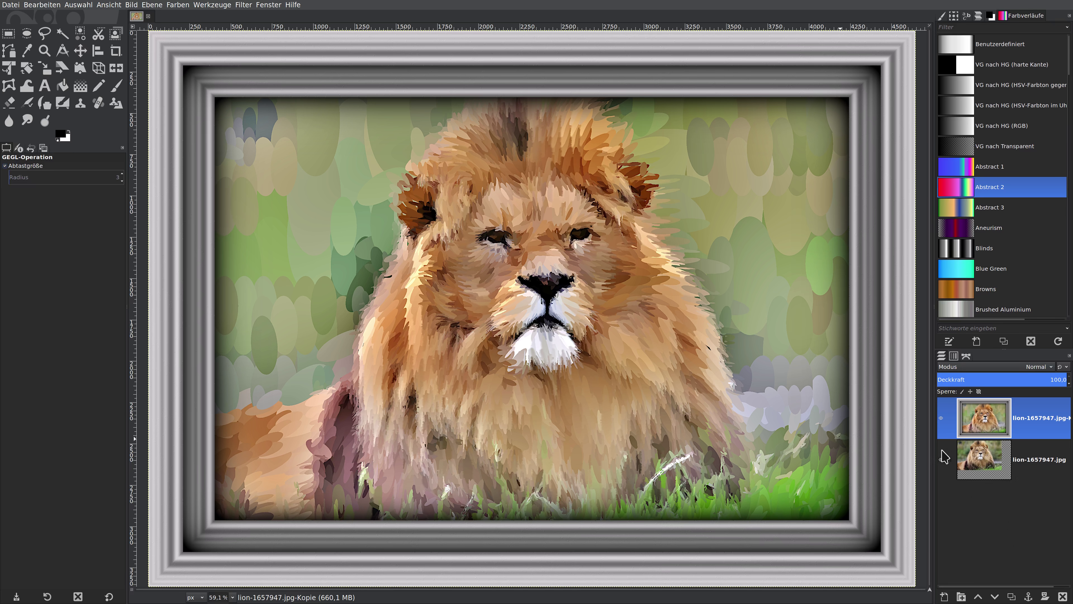
{"action": "left_click", "coordinate": [939, 427]}
{"action": "left_click", "coordinate": [984, 463]}
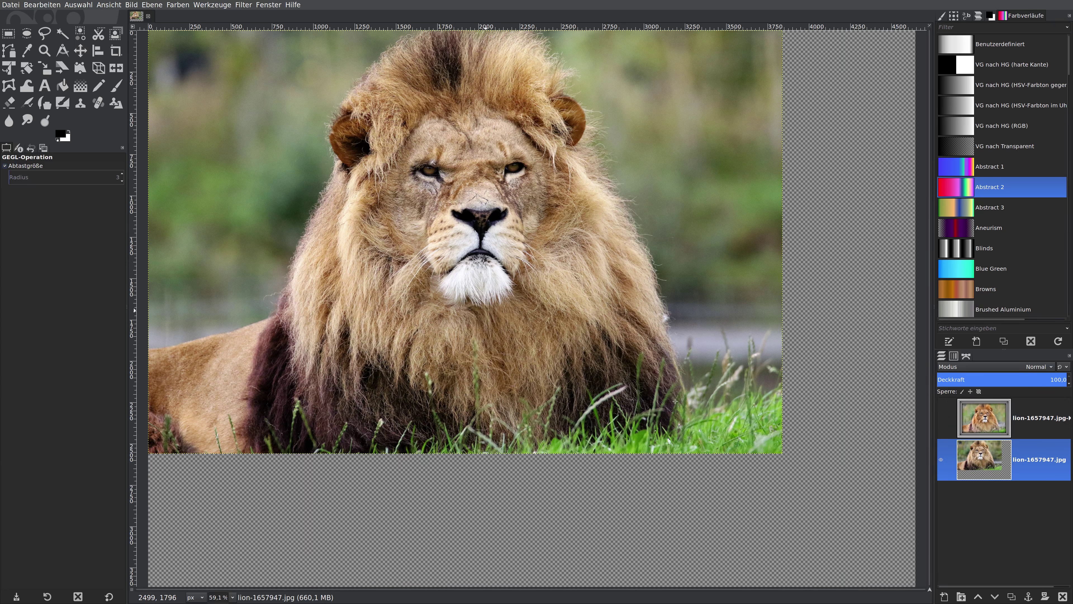
{"action": "left_click", "coordinate": [941, 418]}
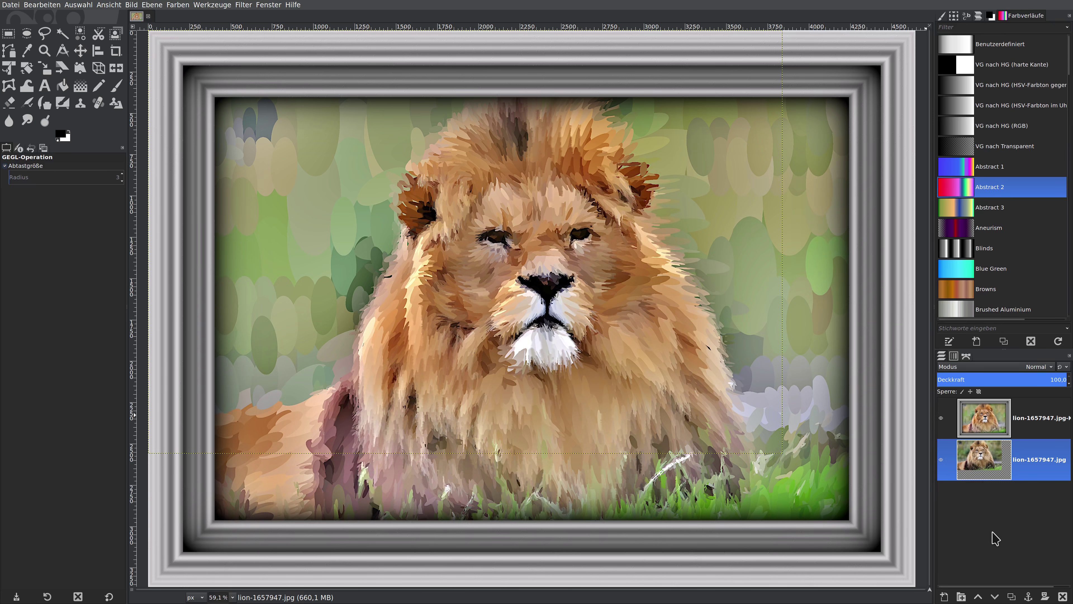
{"action": "left_click", "coordinate": [997, 418]}
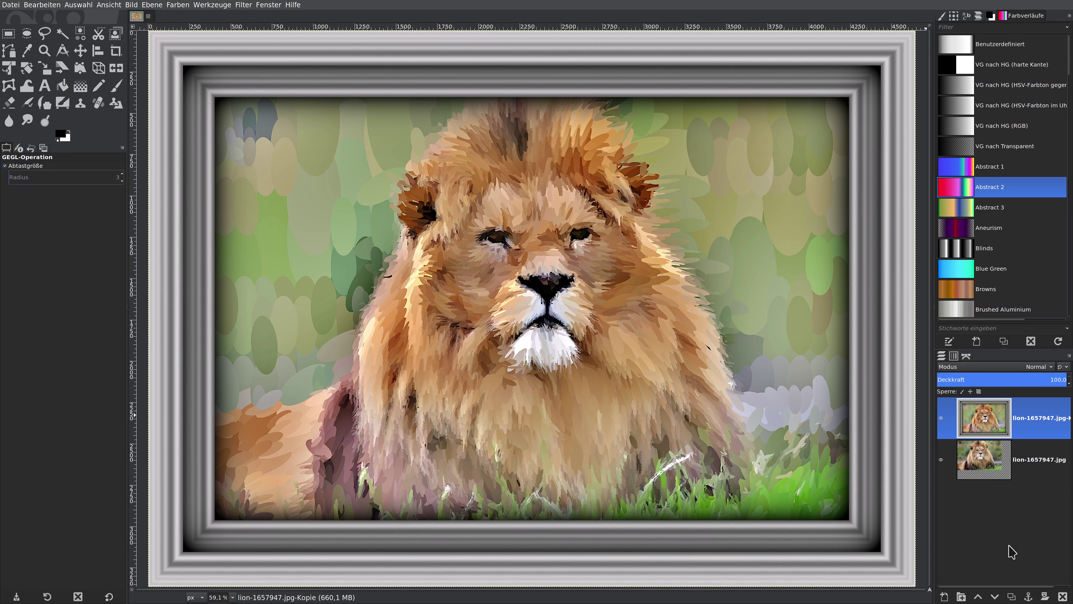